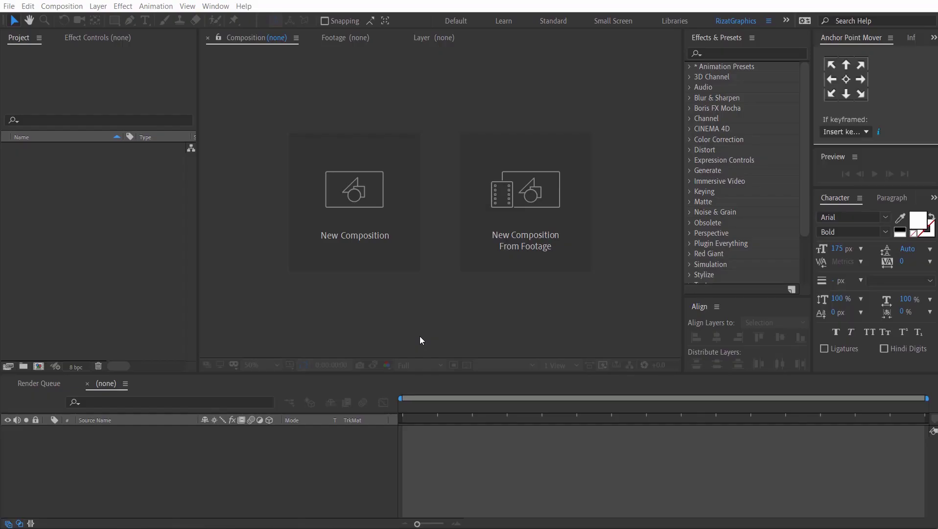
Create a 1920×1080, 30 fps, 10-second composition named LOGO HERE
click(363, 250)
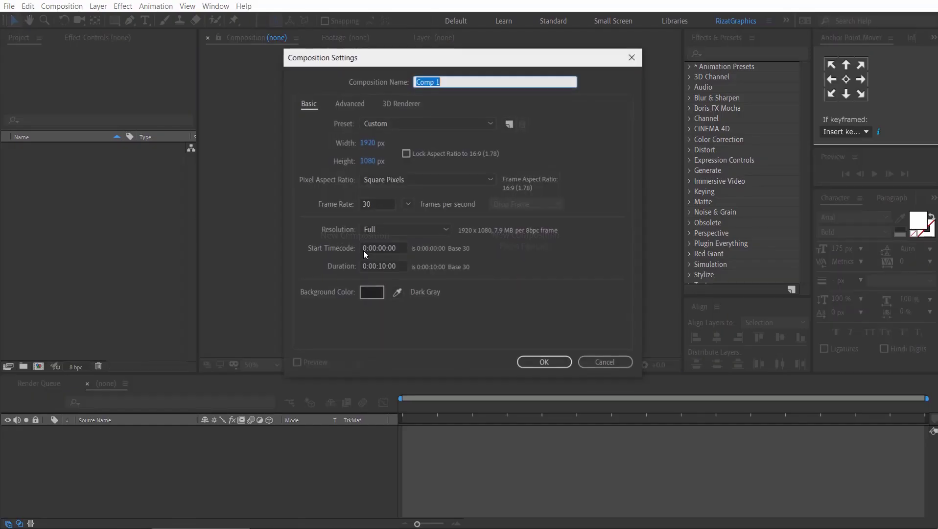
click(522, 81)
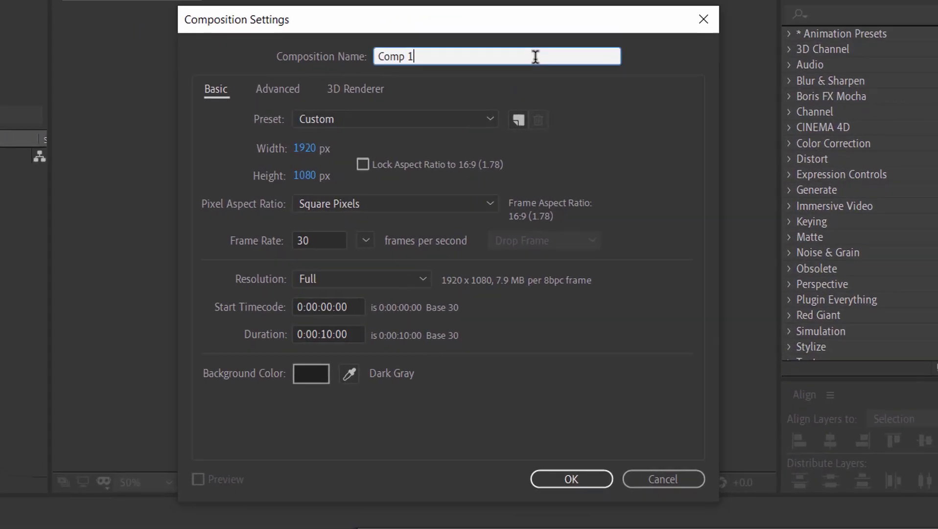
key(BackSpace)
key(BackSpace)
key(BackSpace)
key(BackSpace)
key(BackSpace)
key(BackSpace)
text(LOGO HERE)
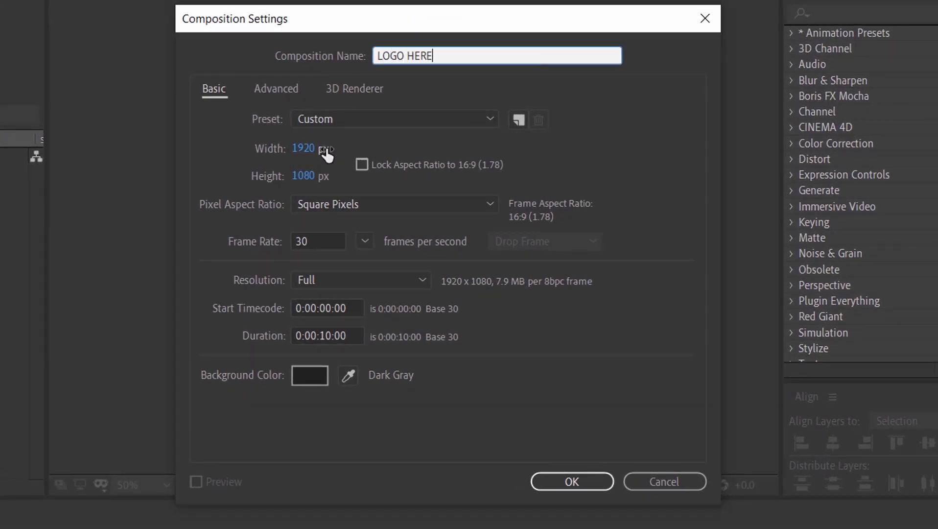
click(325, 149)
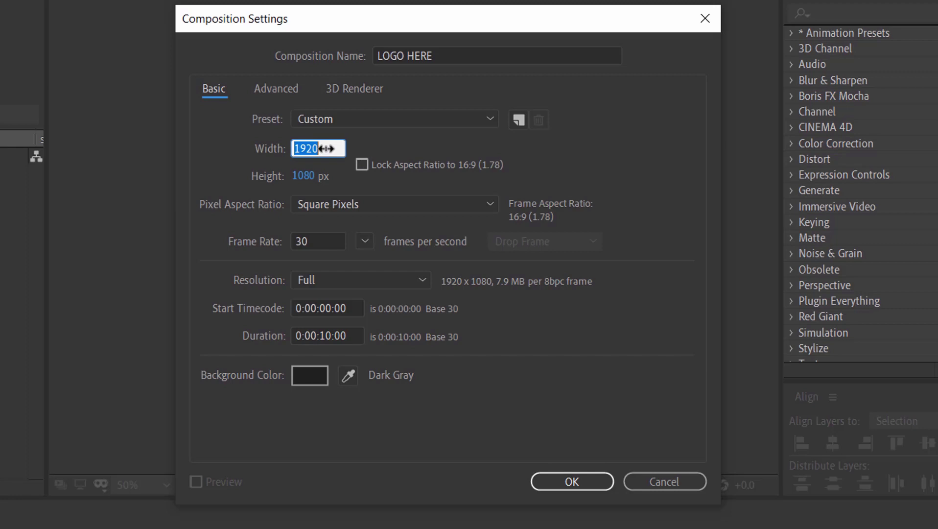
click(323, 176)
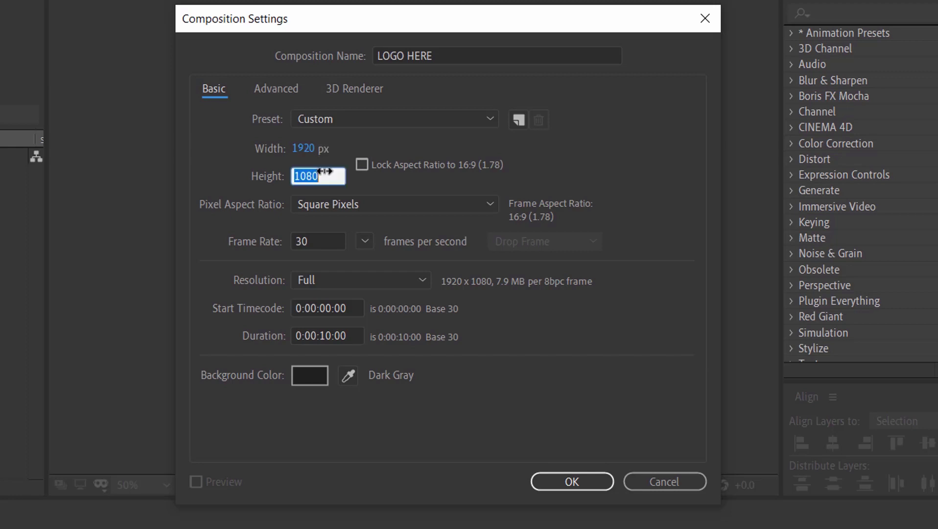
click(318, 239)
click(348, 334)
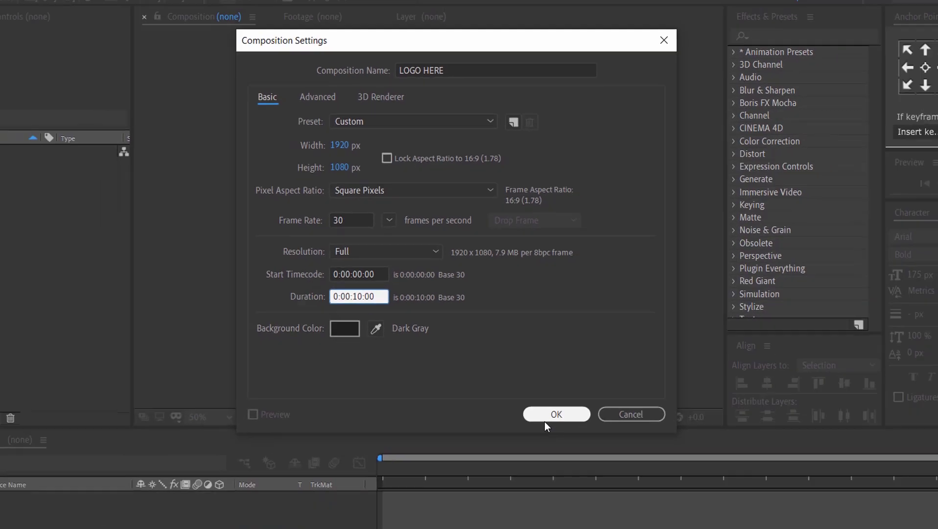
click(542, 380)
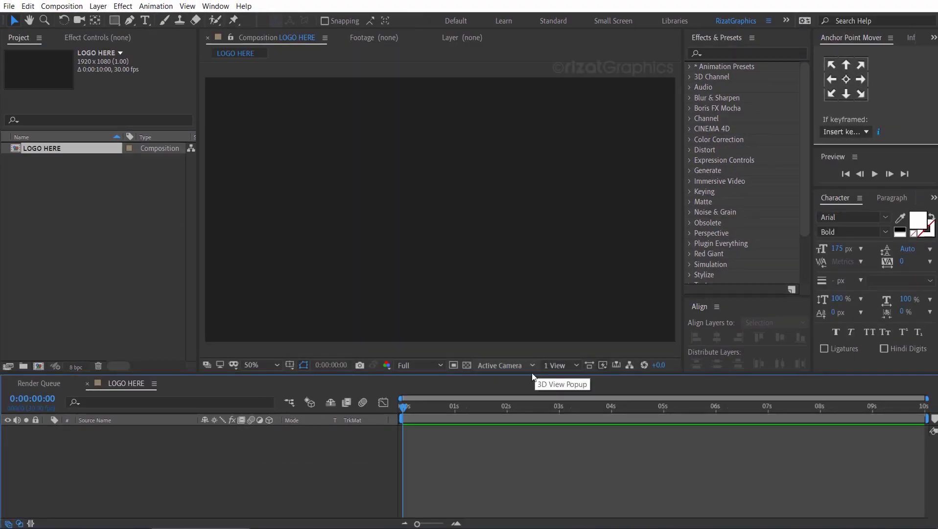
Show title/action safe guides and add a text layer reading LOGO HERE
click(290, 365)
click(292, 380)
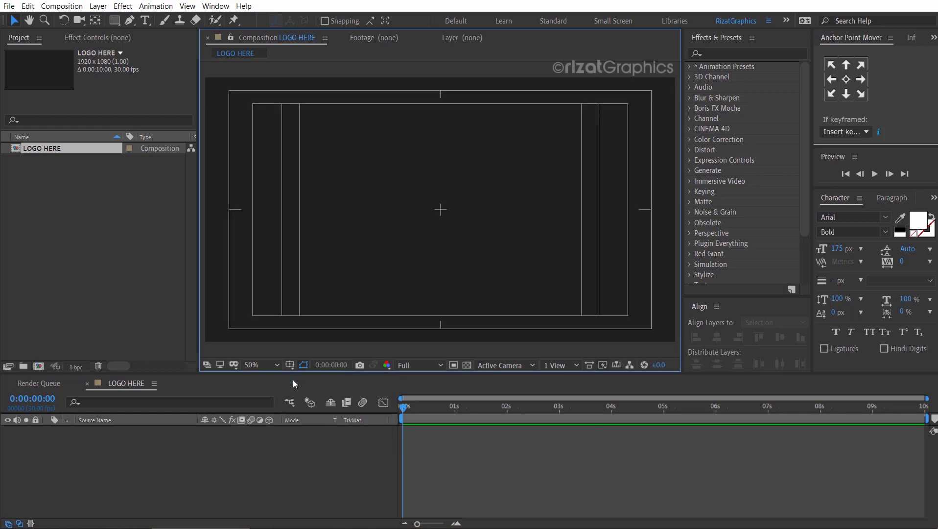
click(143, 24)
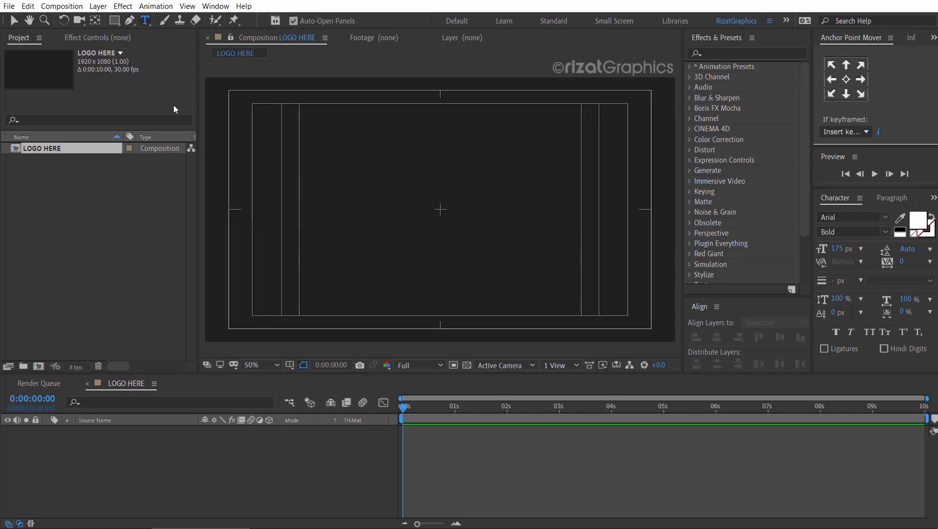
click(323, 223)
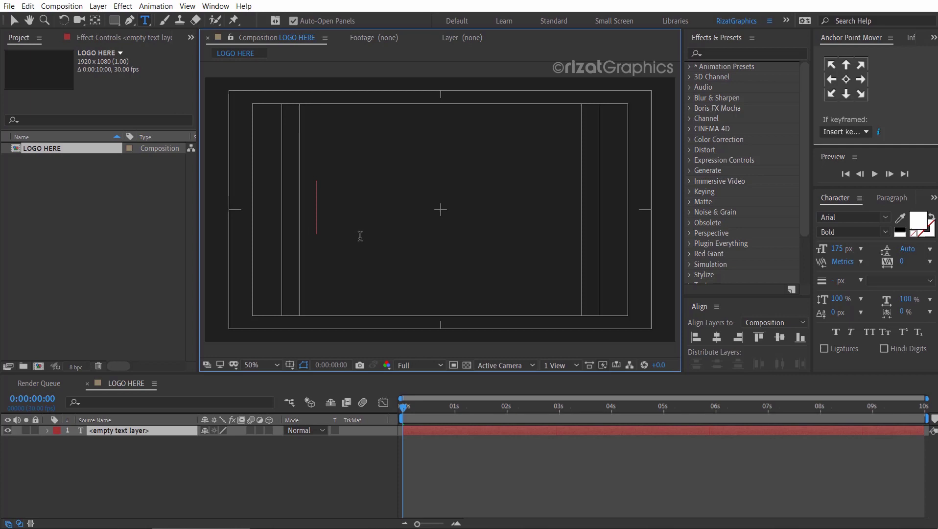
text(LOGO HERE)
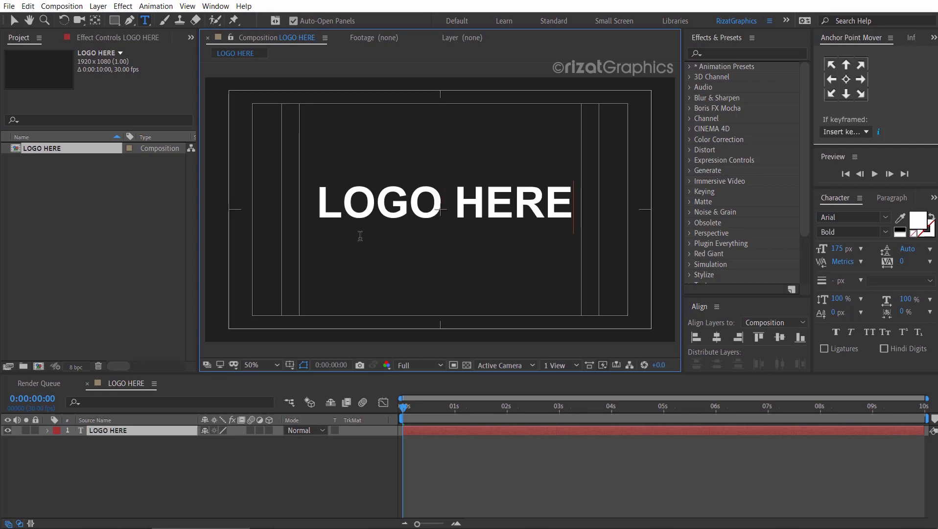
Centre the LOGO HERE text's anchor point and align it to the comp centre
key(ctrl+a)
click(845, 79)
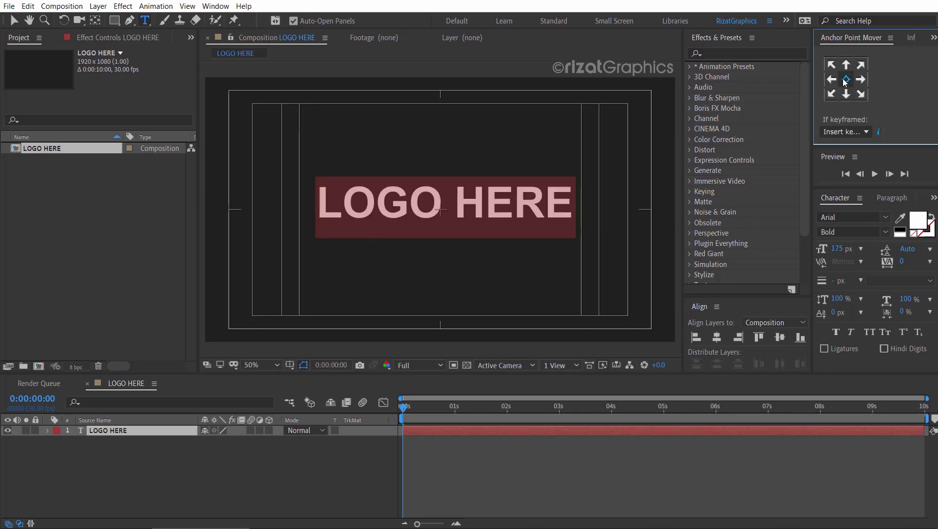
click(783, 338)
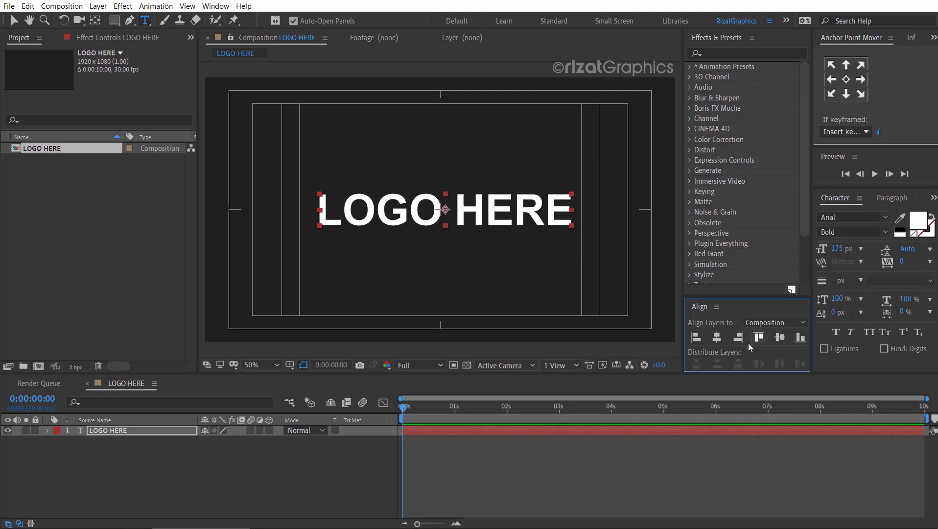
click(717, 337)
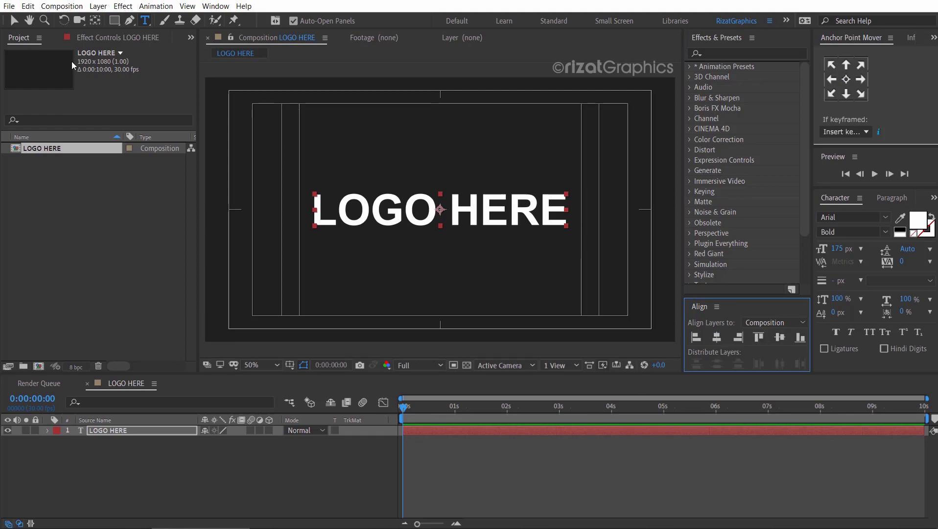
Create a new composition named Particles_Small
click(62, 6)
click(73, 28)
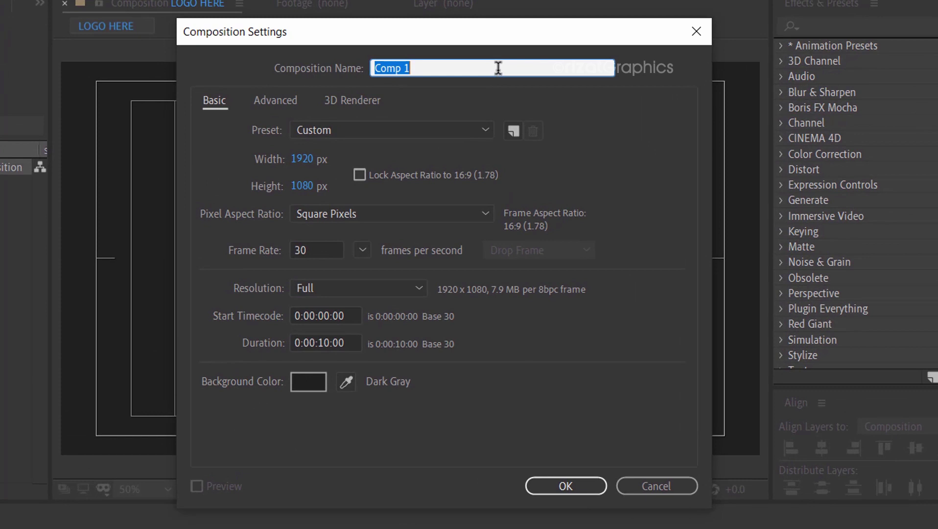
click(498, 77)
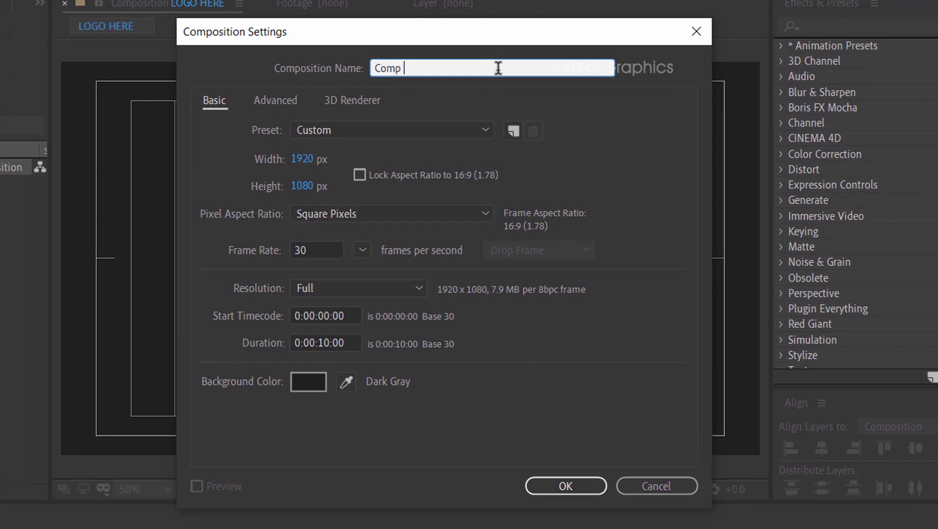
key(BackSpace)
key(BackSpace)
key(BackSpace)
key(BackSpace)
text(Particles_Small)
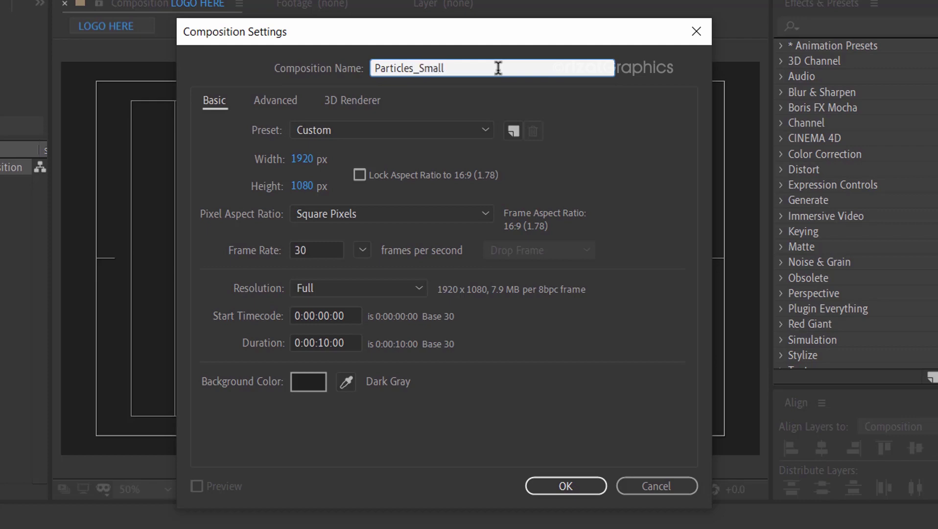
click(534, 486)
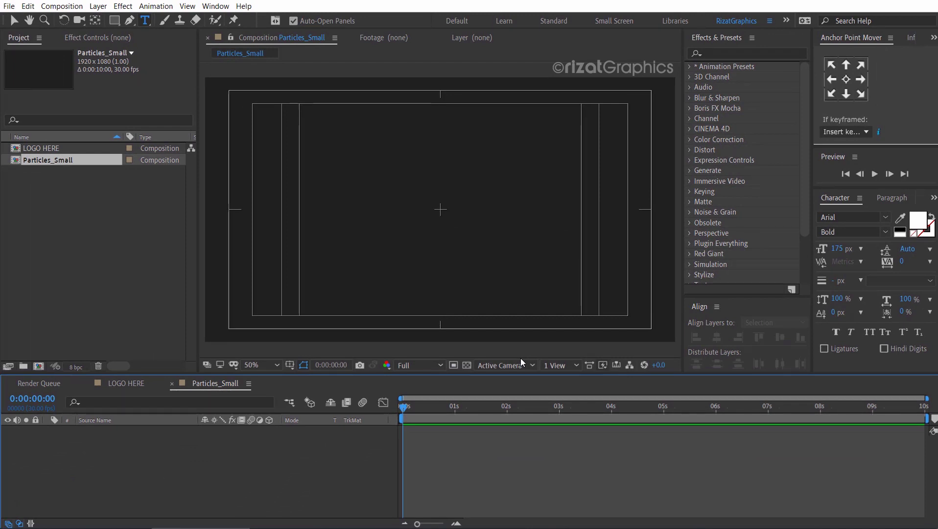
Nest the LOGO HERE comp in Particles_Small as a 3D layer
click(47, 148)
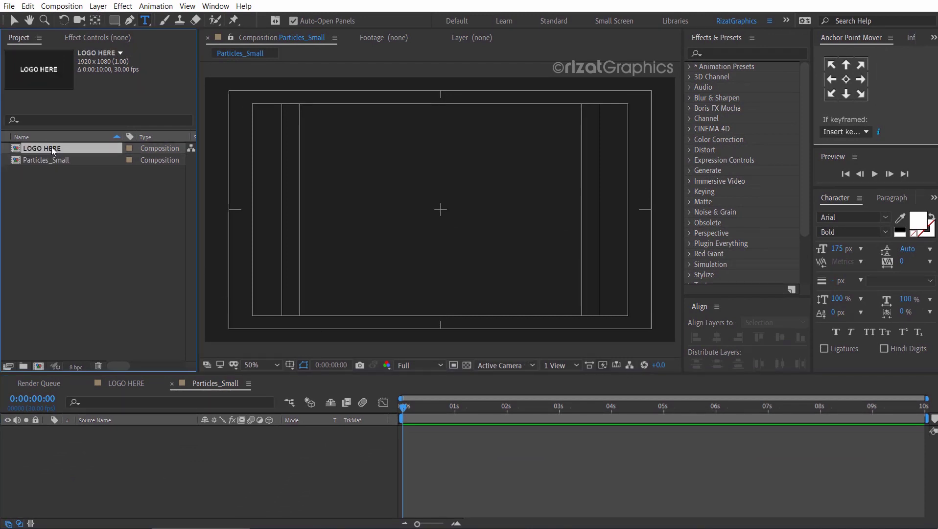
drag(52, 146, 56, 452)
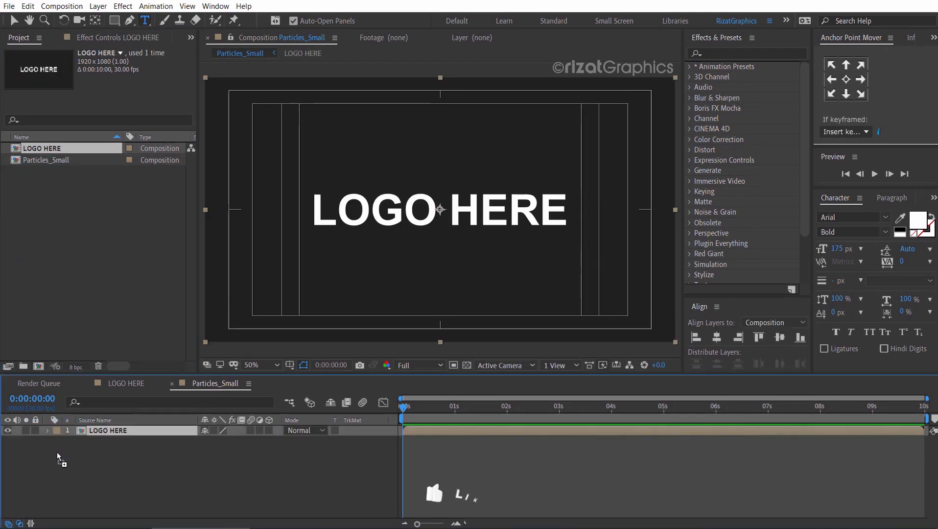
click(267, 429)
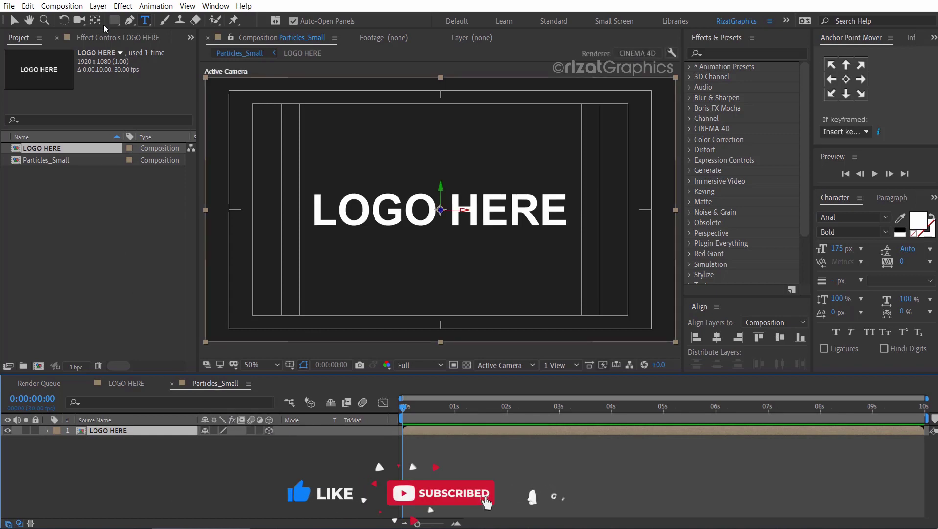
Add a white solid layer named Particles_Small above LOGO HERE
click(98, 6)
mouse_move(236, 24)
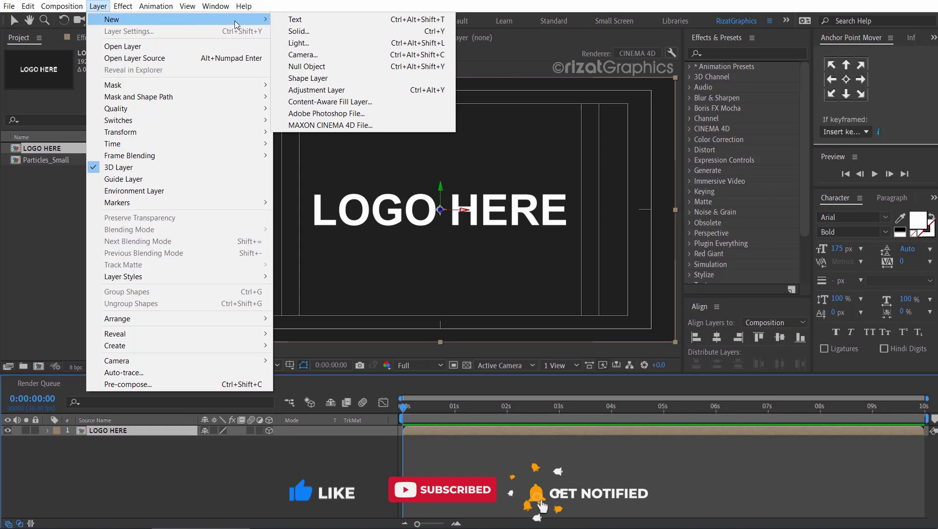
click(336, 32)
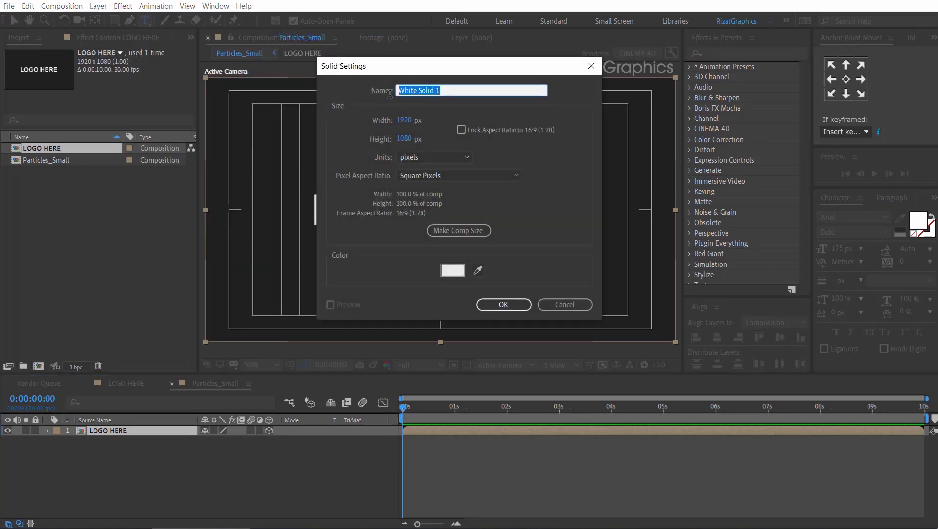
text(Particles_Small)
click(497, 305)
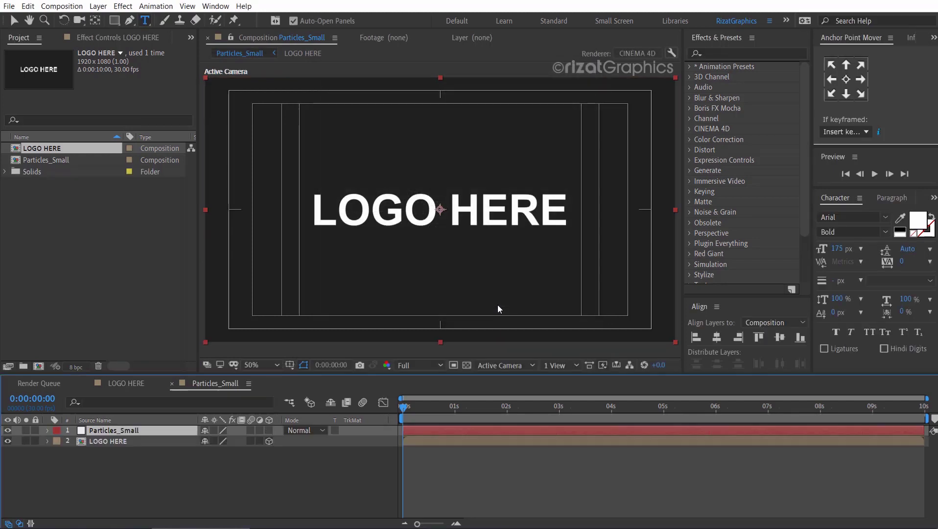
Apply Trapcode Particular to the Particles_Small solid
click(740, 54)
text(particu)
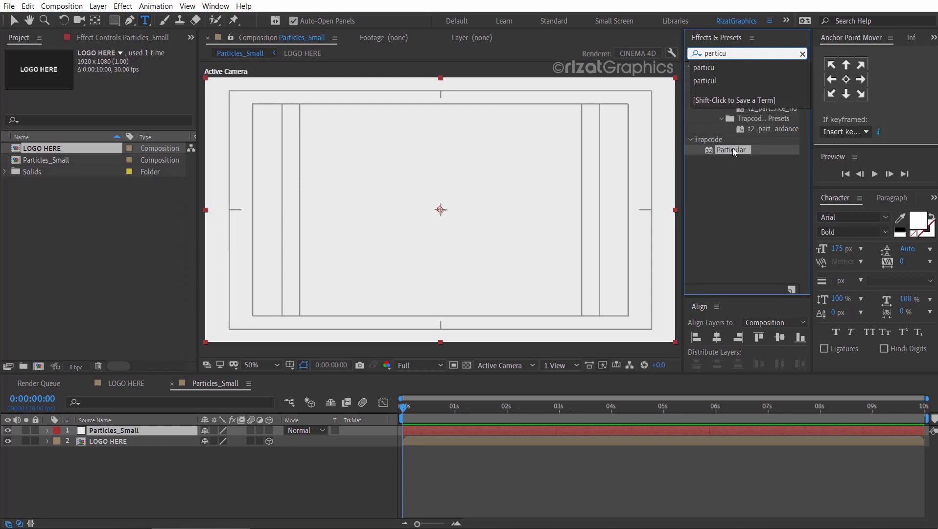
drag(732, 151, 461, 220)
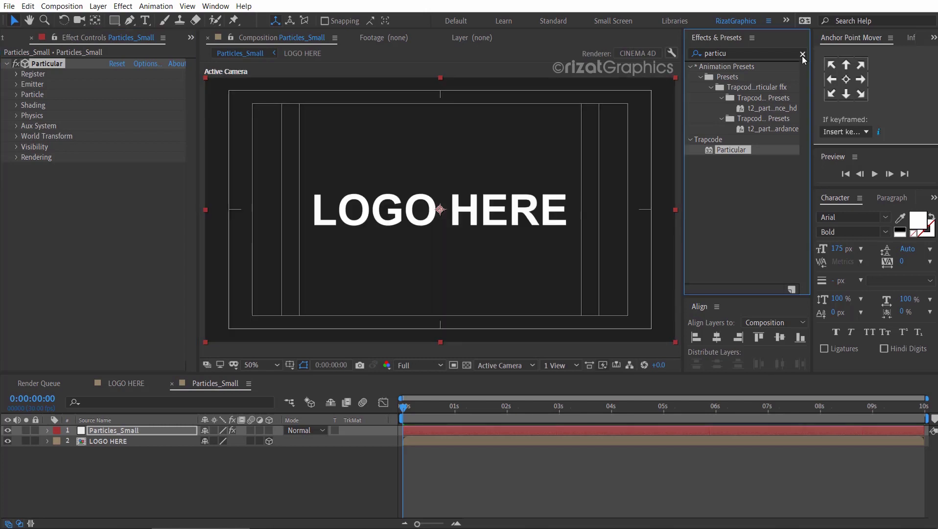
click(803, 54)
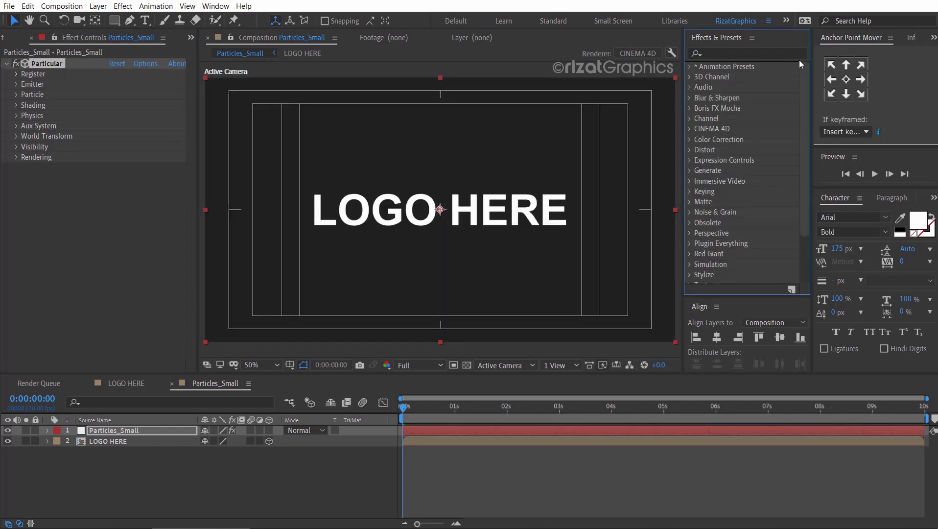
Set the emitter type to Layer, emitting from LOGO HERE sampled at Particle Birth Time
click(18, 84)
click(134, 105)
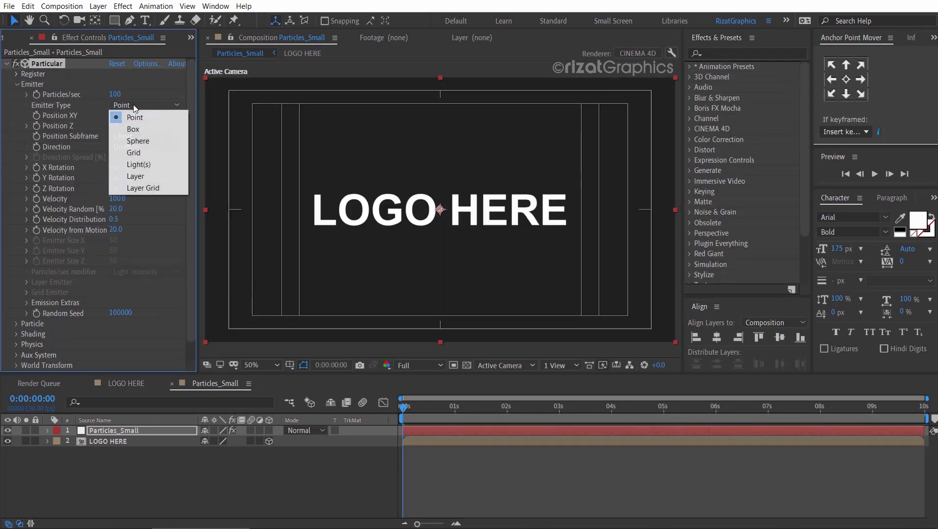
click(139, 176)
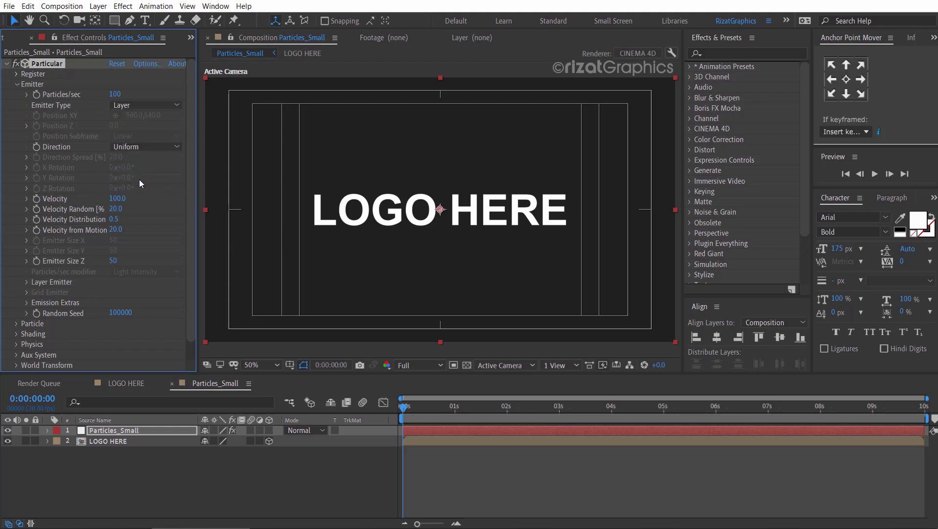
click(27, 282)
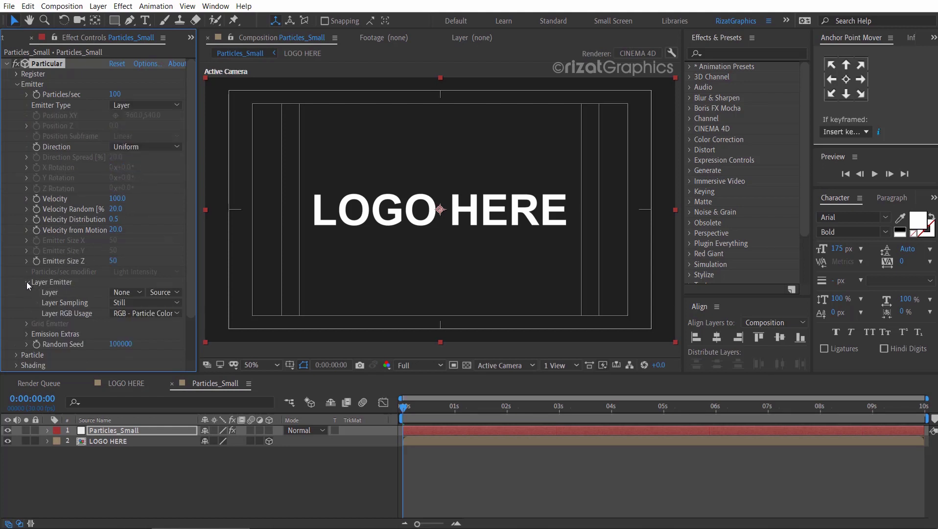
click(114, 292)
click(123, 326)
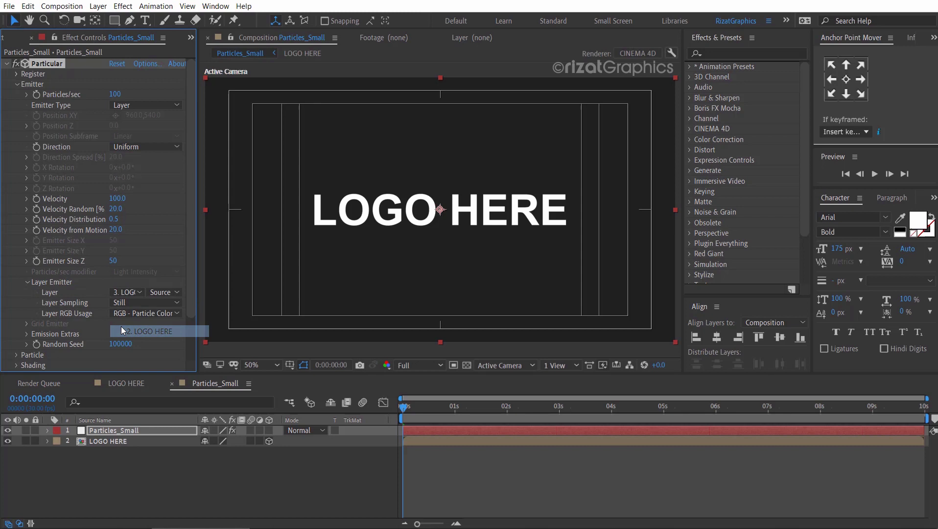
click(127, 302)
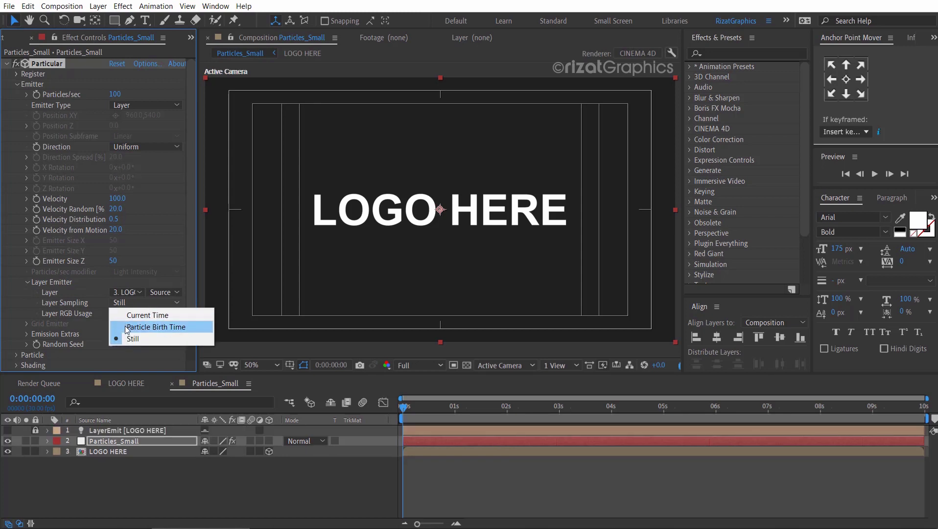
click(124, 326)
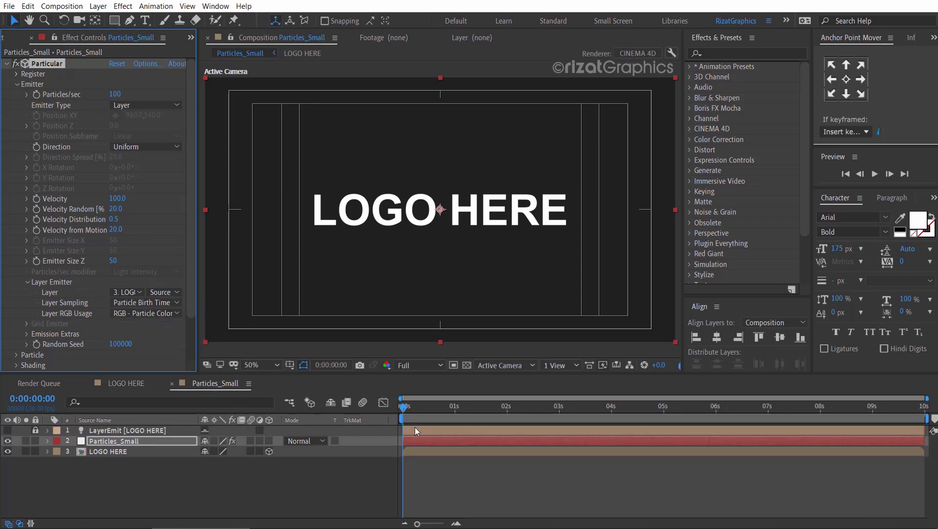
Set Particles/sec to 100000
click(403, 407)
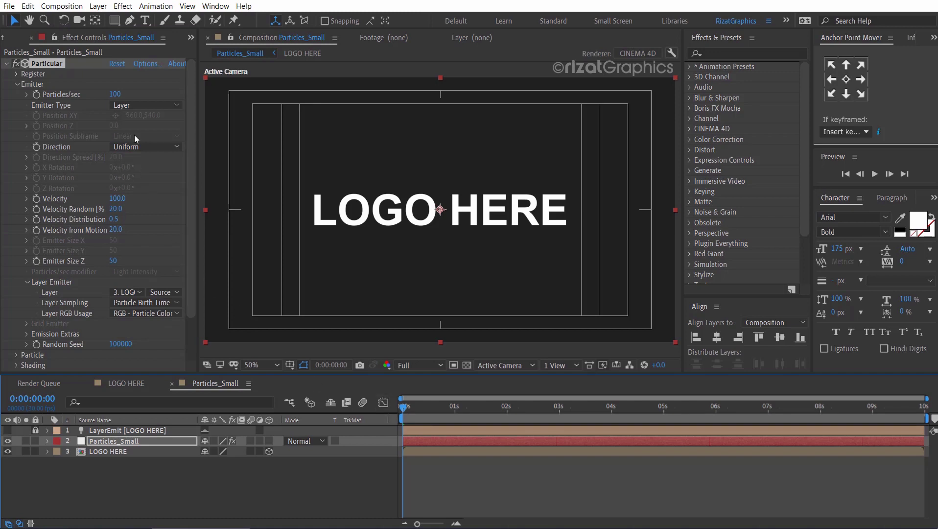
click(37, 94)
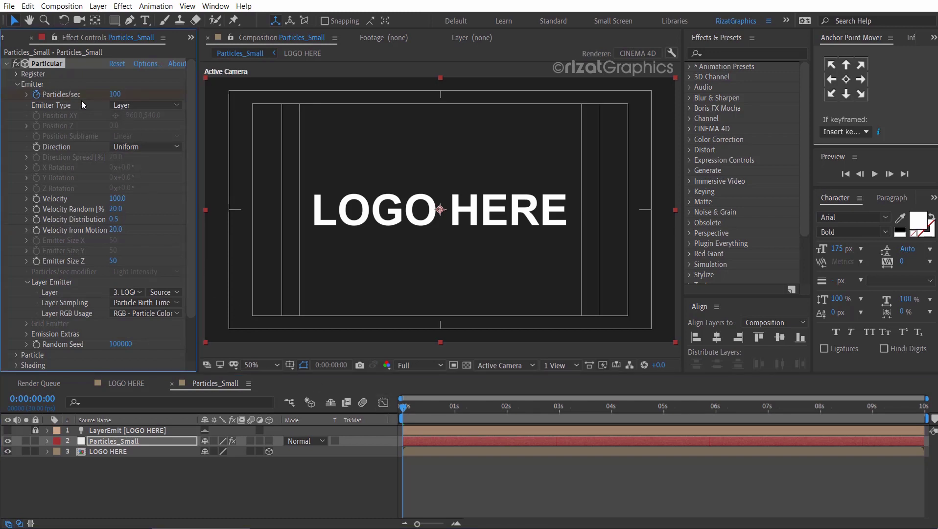
click(113, 95)
text(100000)
key(Return)
Keyframe Particles/sec to 30000 at the 1 second mark
click(415, 441)
key(u)
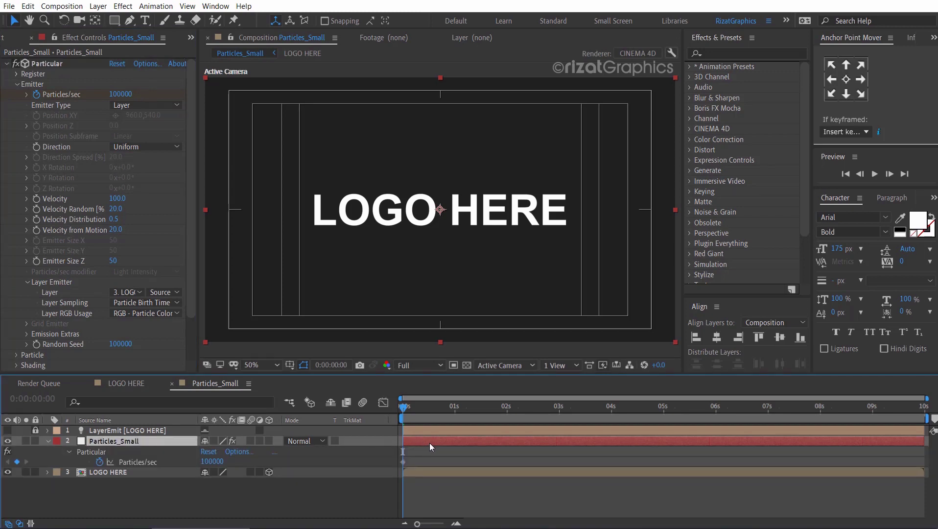
click(453, 407)
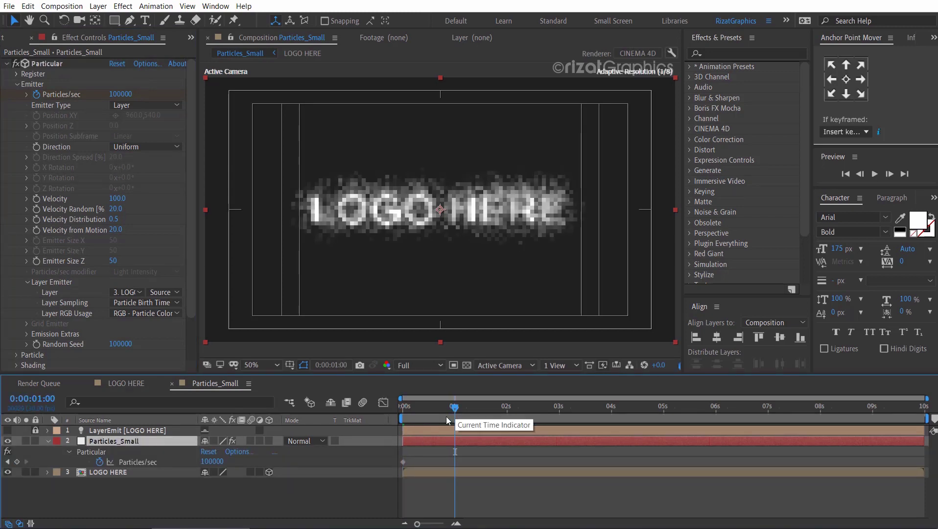
click(223, 462)
text(3)
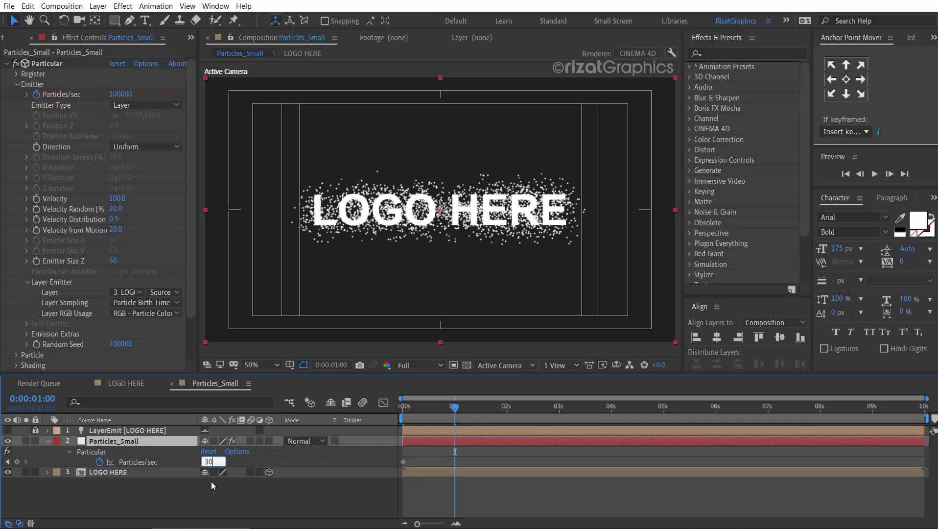
key(Return)
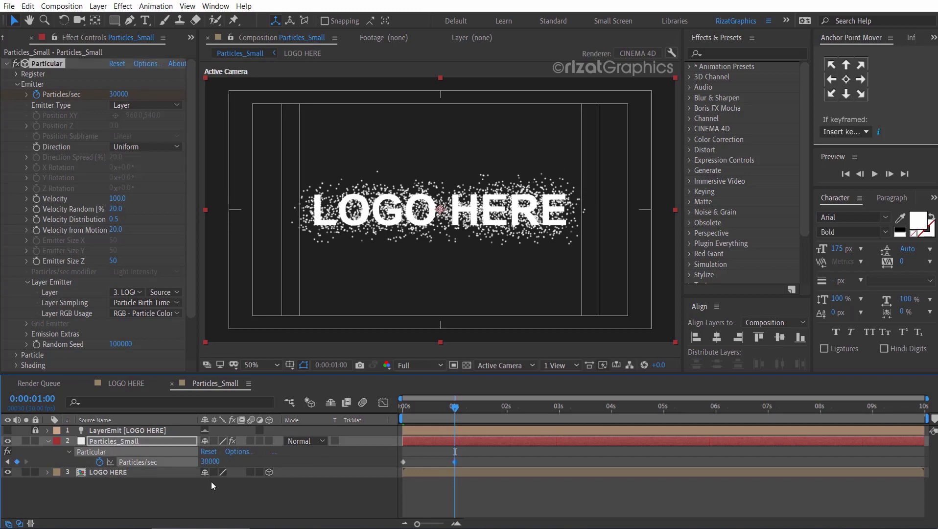
Keyframe Particles/sec to 0 at the 4 second mark
click(506, 410)
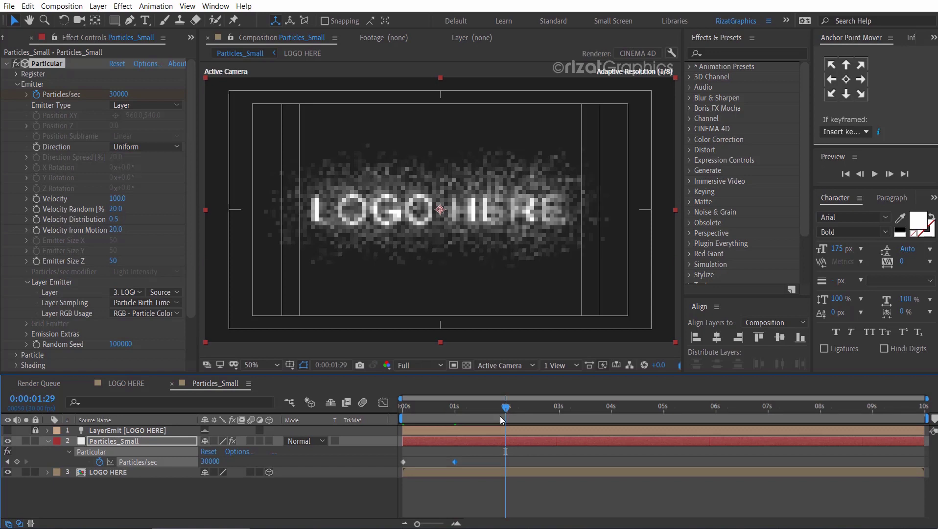
key(Page_Down)
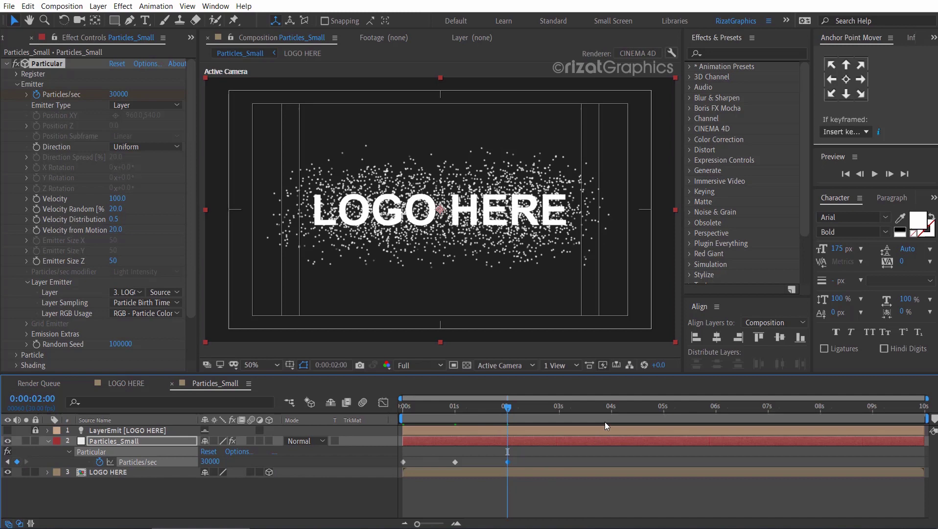
click(611, 406)
click(211, 461)
text(0)
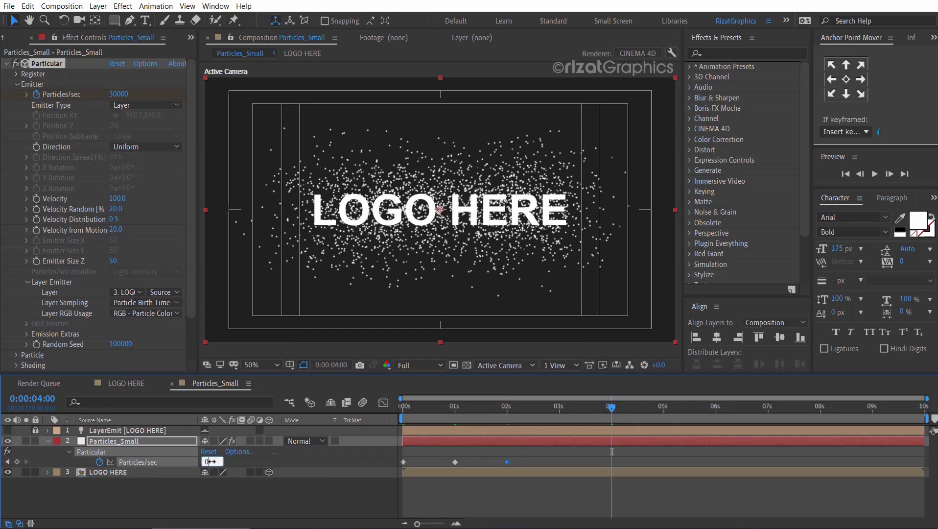
key(Return)
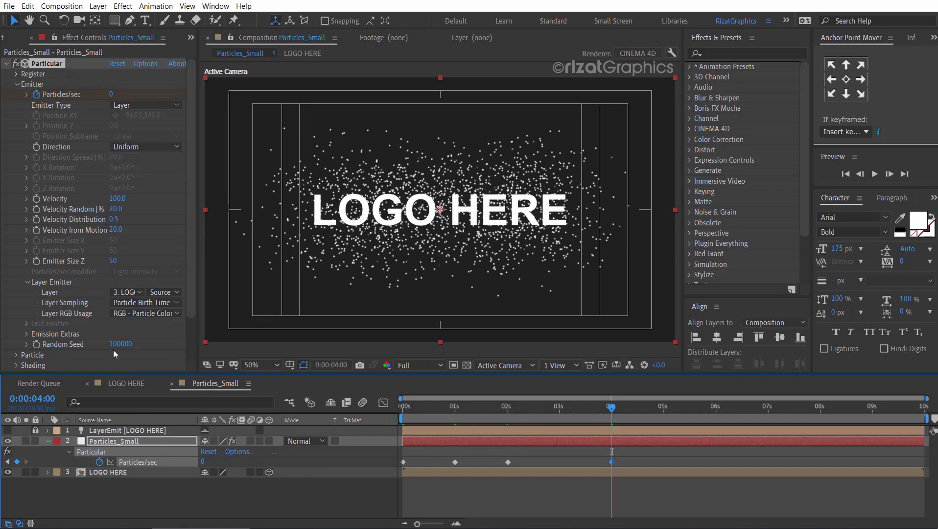
Set the particle Velocity to 5
click(118, 198)
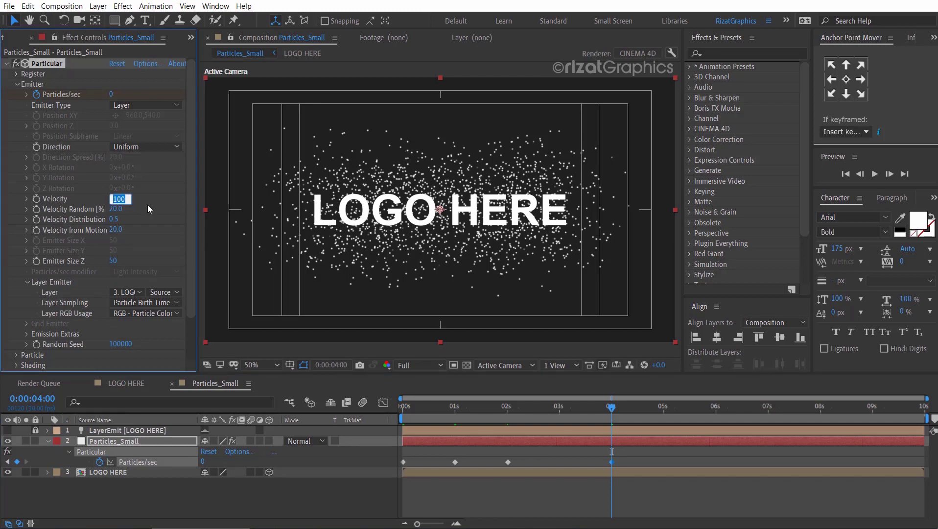
text(5)
key(Return)
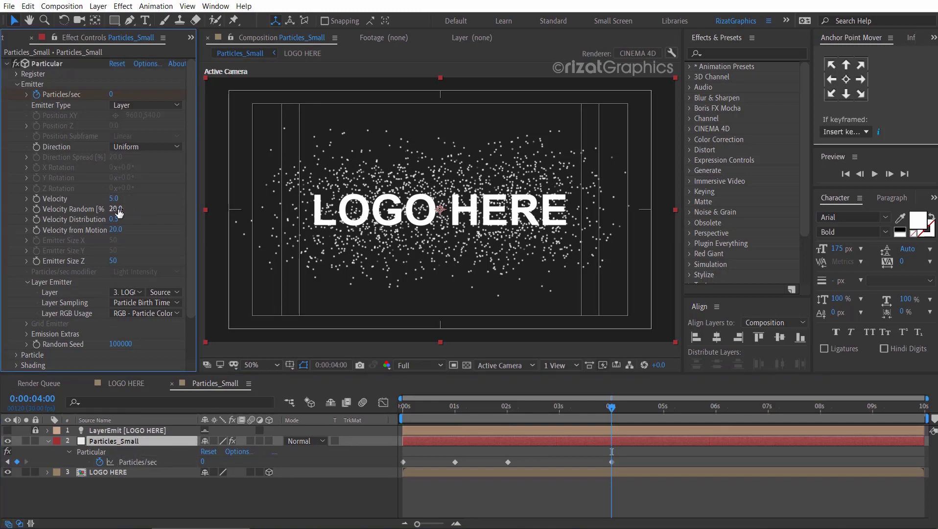
Set Velocity Random to 100 and Emitter Size Z to 0
click(123, 209)
text(100)
key(Return)
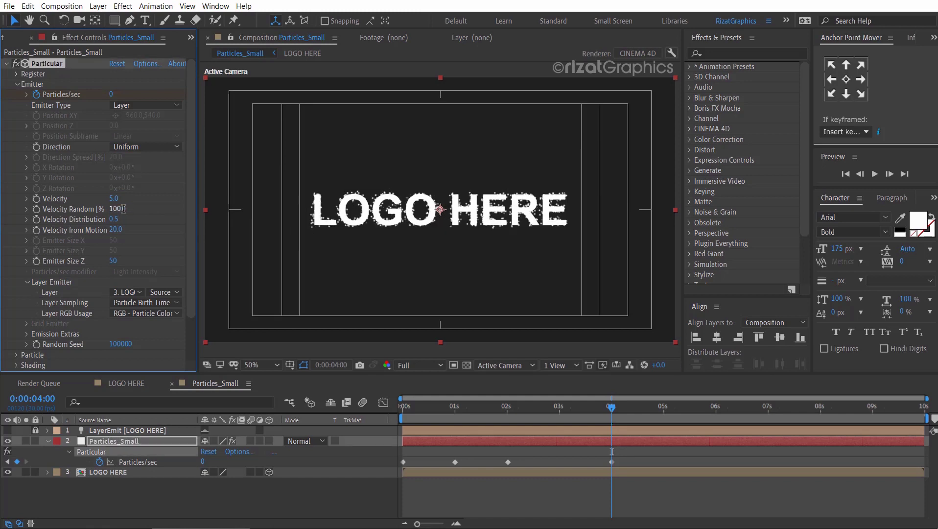
click(114, 261)
text(0)
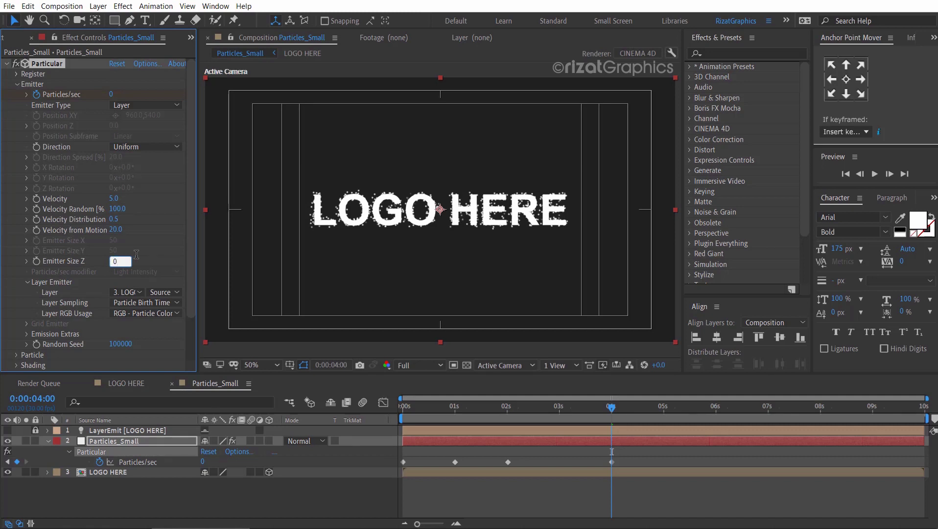
key(Return)
Hide the LOGO HERE layer in the timeline
click(17, 85)
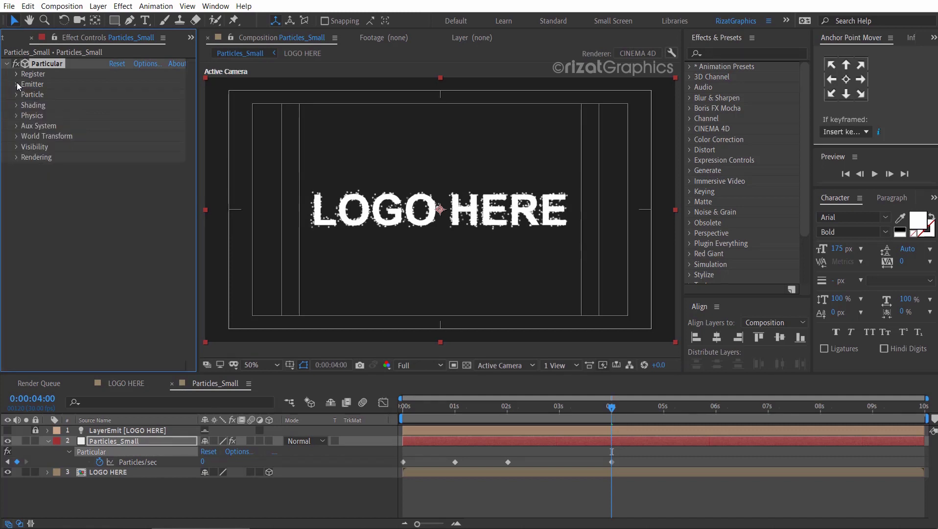
click(8, 472)
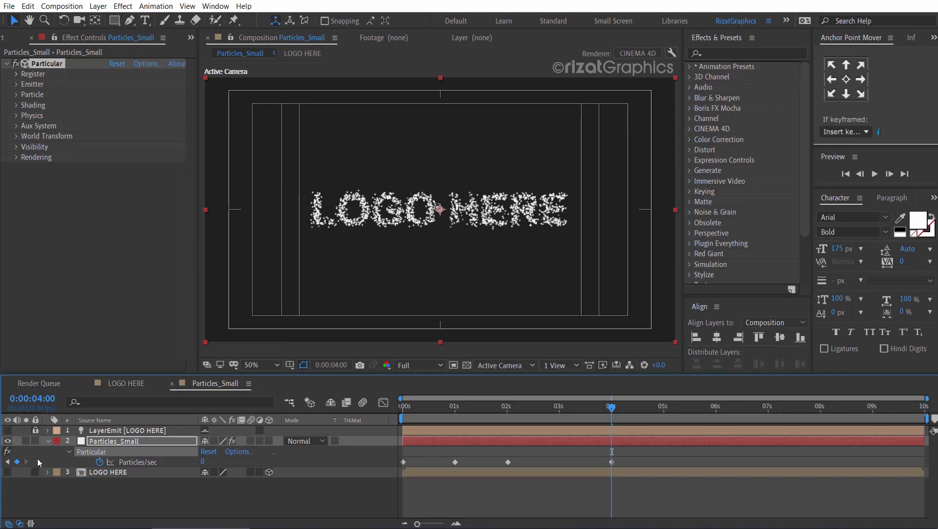
click(48, 442)
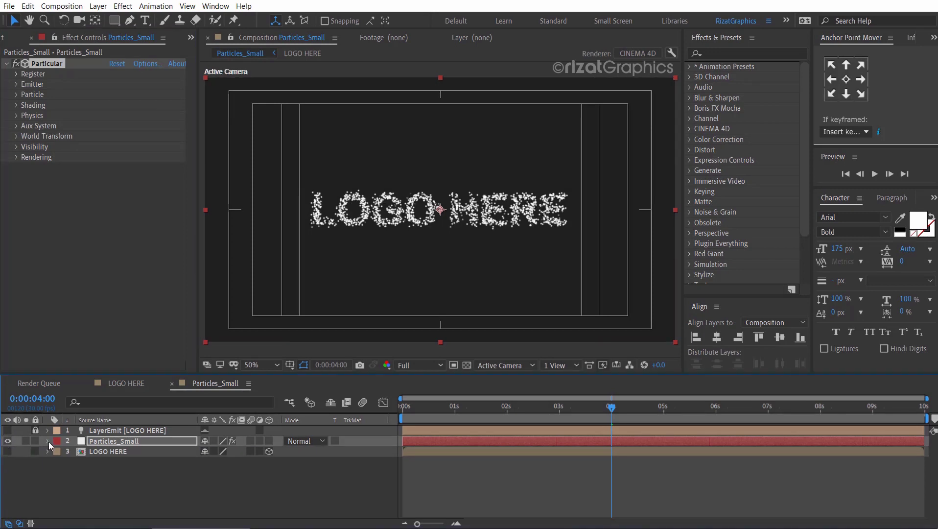
Set particle Size to 6 and Sphere Feather to 0
click(16, 95)
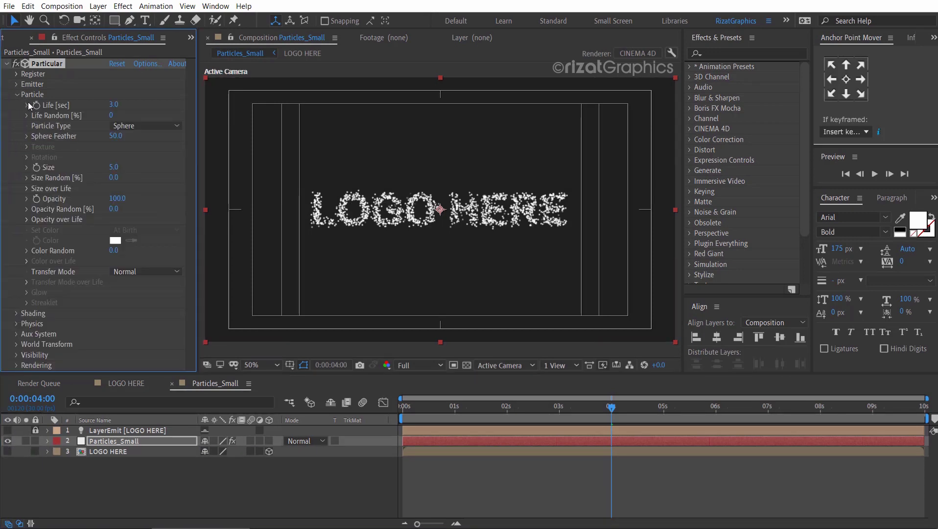
click(115, 167)
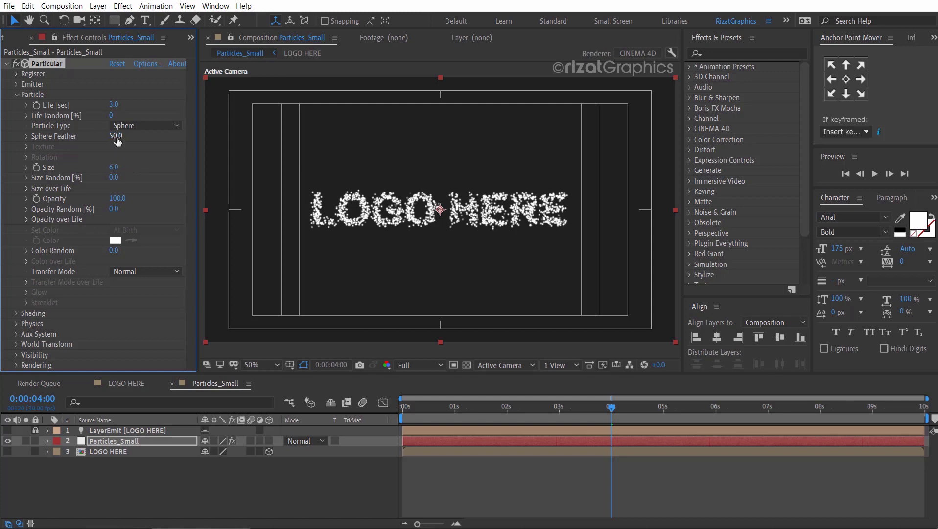
click(116, 137)
Apply ramp up-and-down presets to Size over Life and Opacity over Life
click(27, 189)
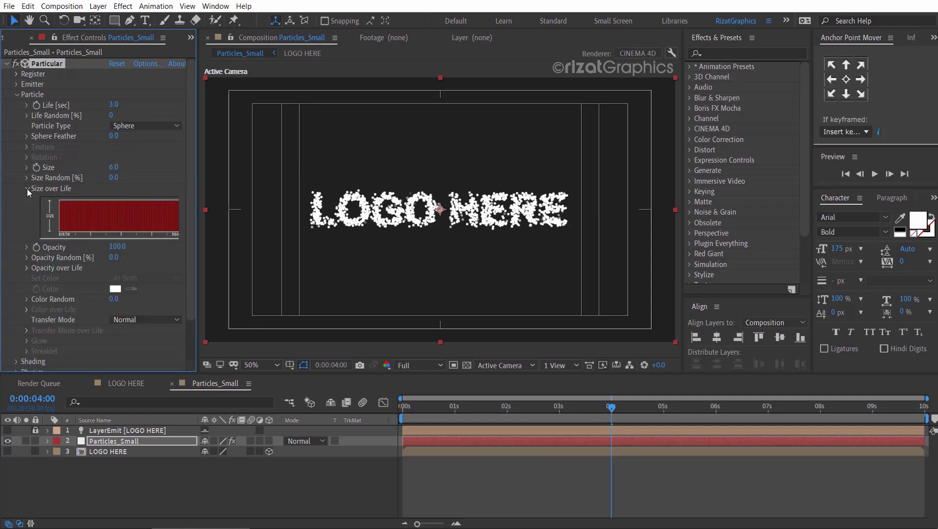
drag(196, 244, 237, 245)
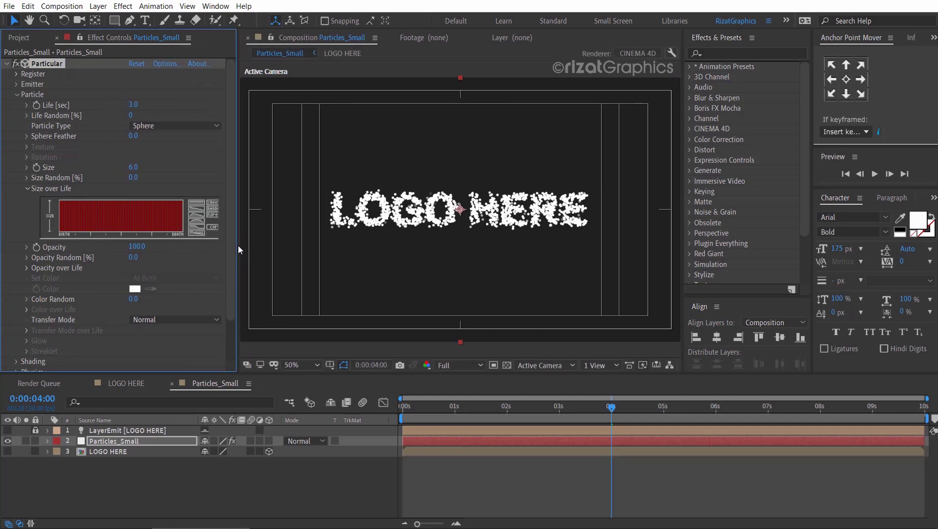
click(198, 221)
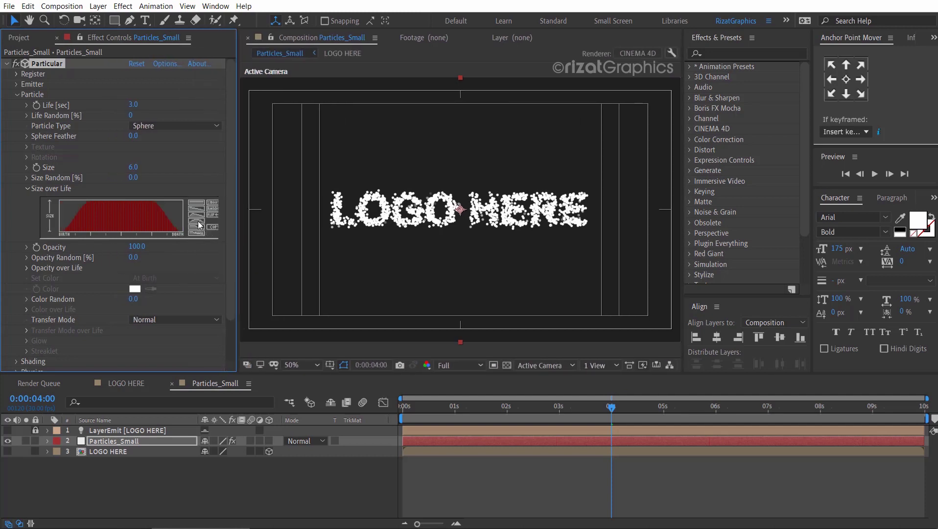
click(27, 188)
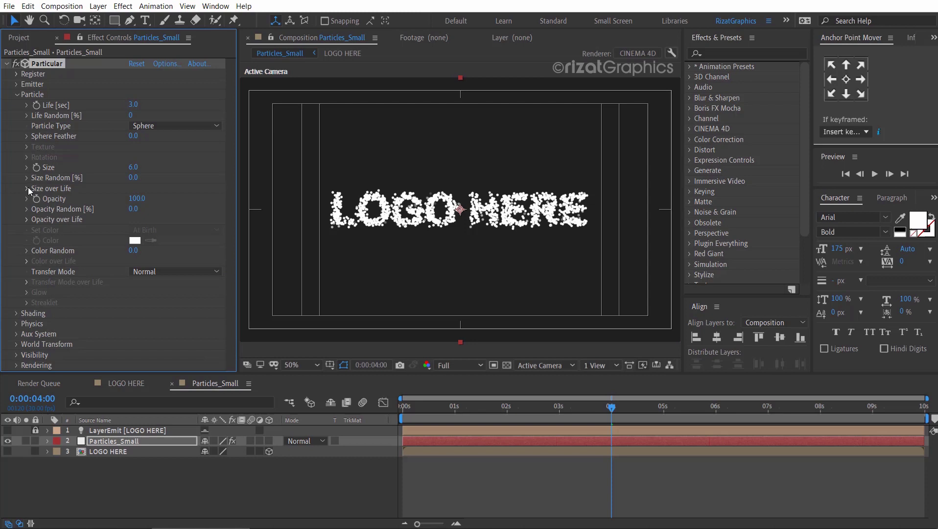
click(27, 219)
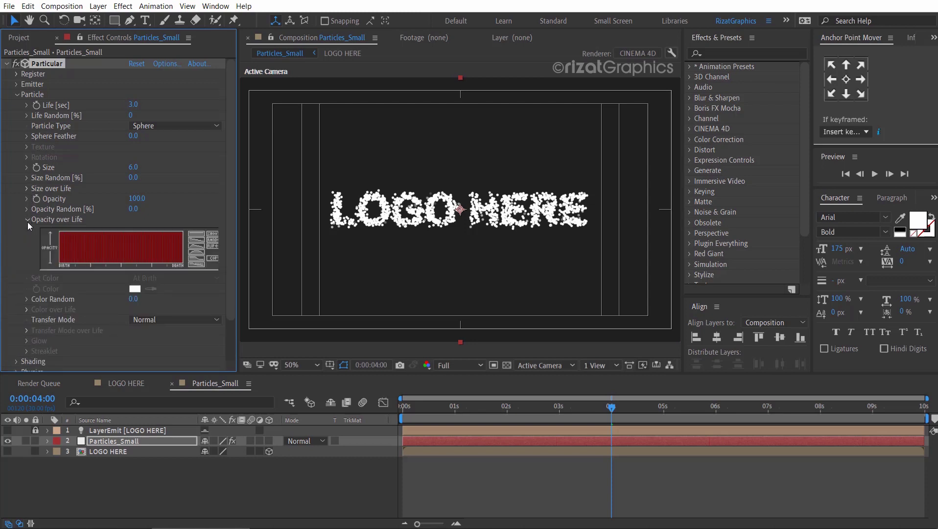
click(197, 253)
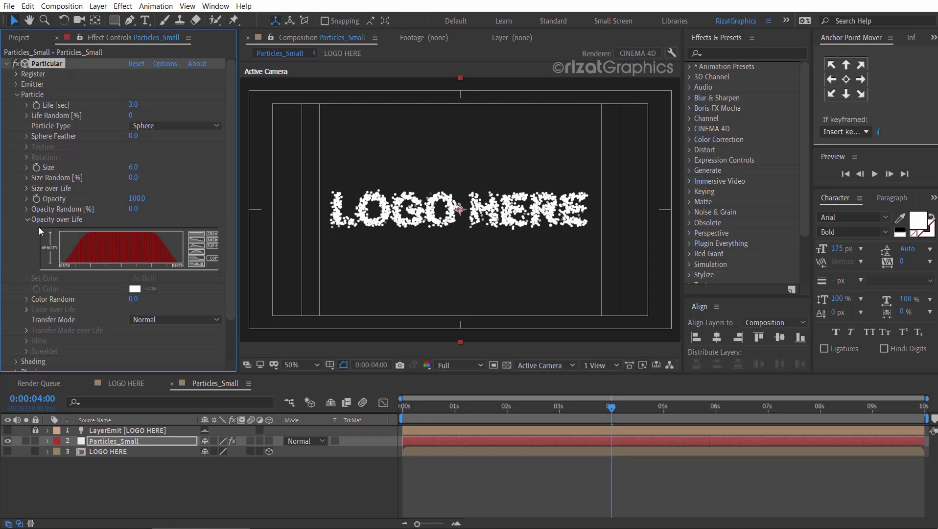
click(26, 220)
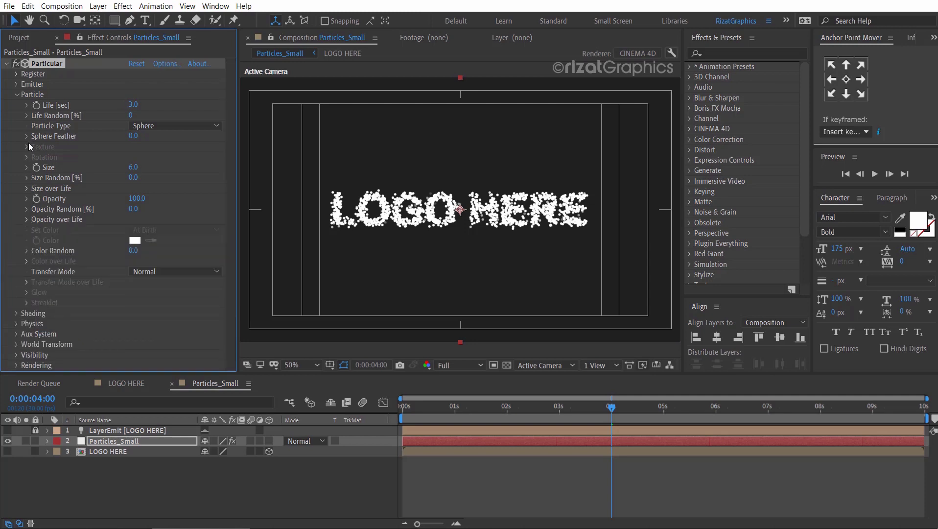
click(16, 94)
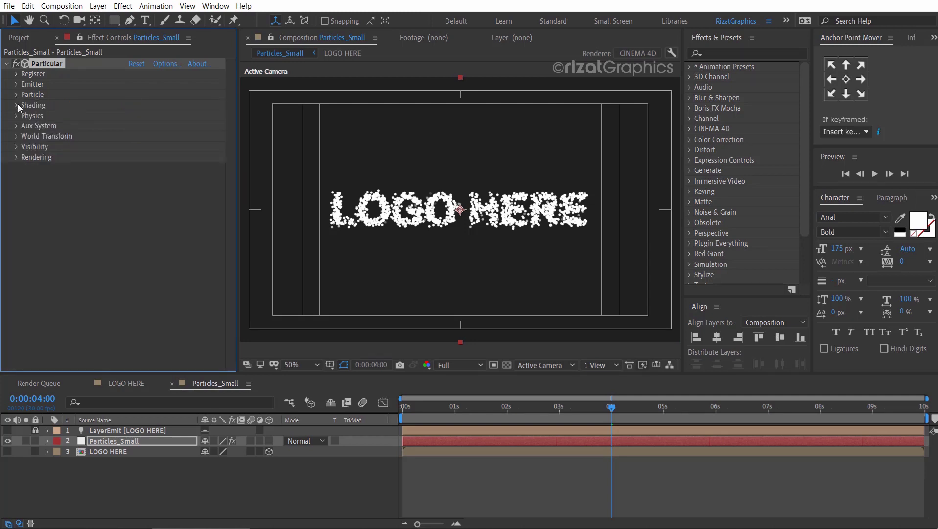
Turn main particle shadowlets On with Placement set to Project
click(17, 105)
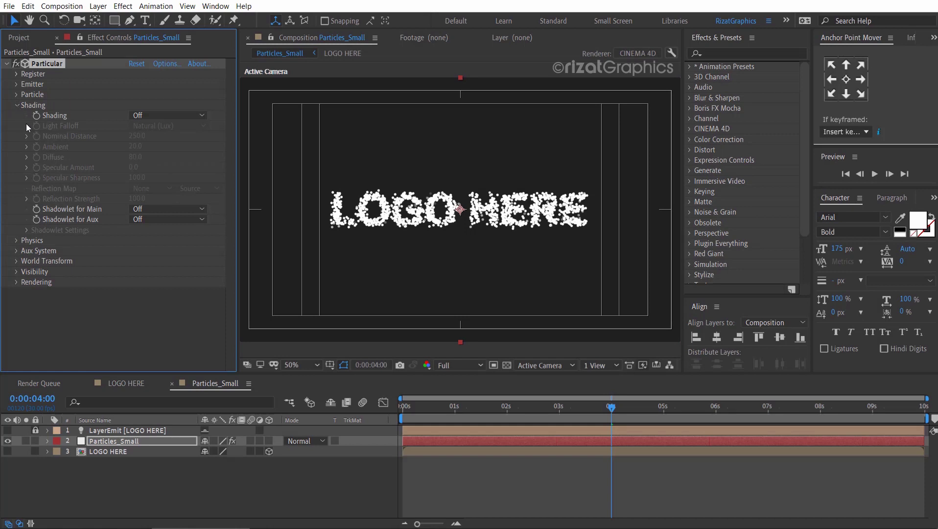
click(151, 207)
click(153, 232)
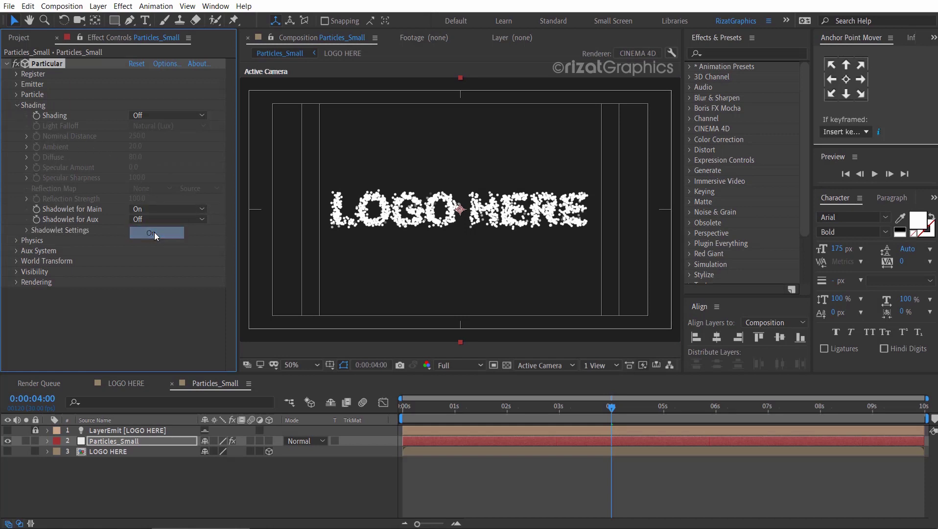
click(25, 230)
click(151, 292)
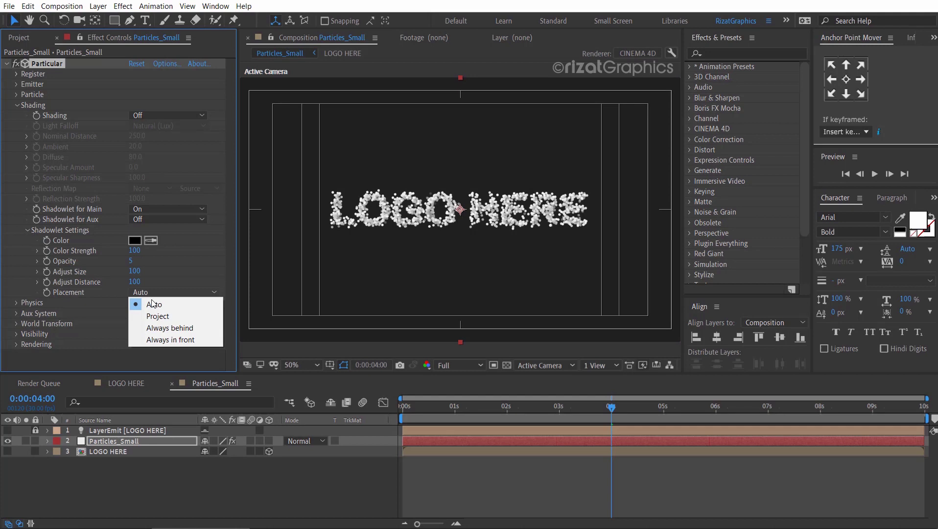
click(153, 316)
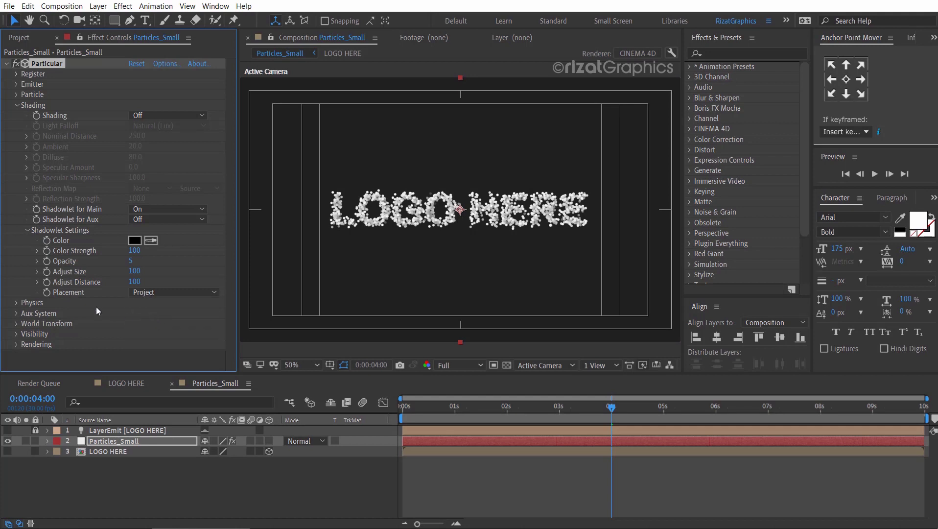
click(27, 229)
click(16, 105)
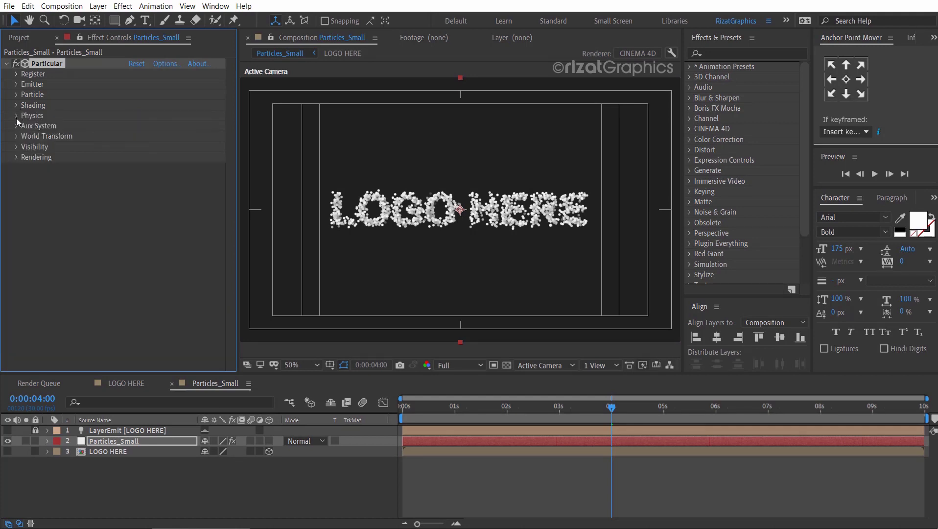
Give the Air Spherical Field a radius of 290 and feather of 100
click(16, 116)
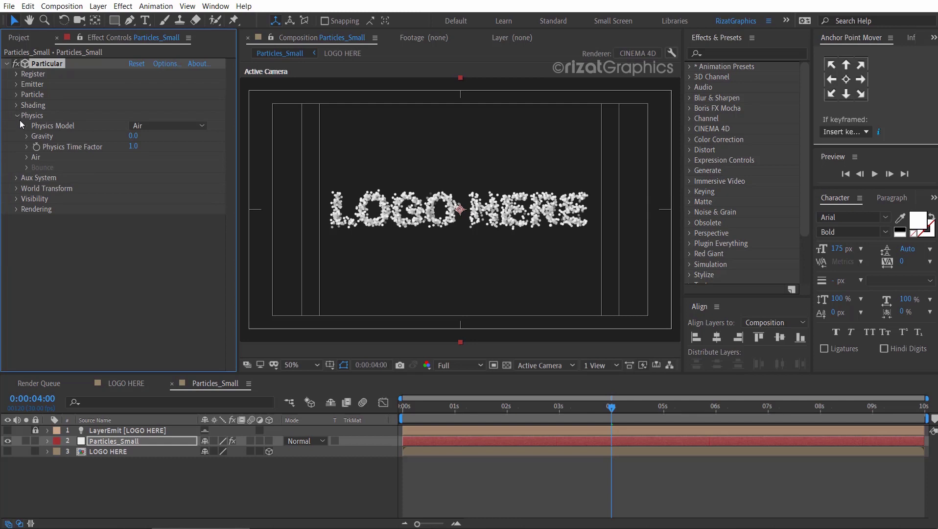
click(26, 157)
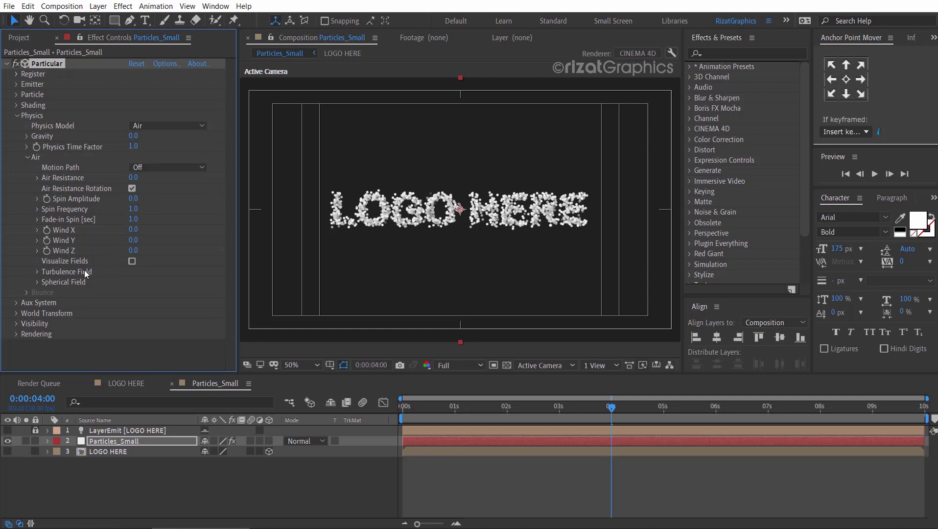
click(37, 282)
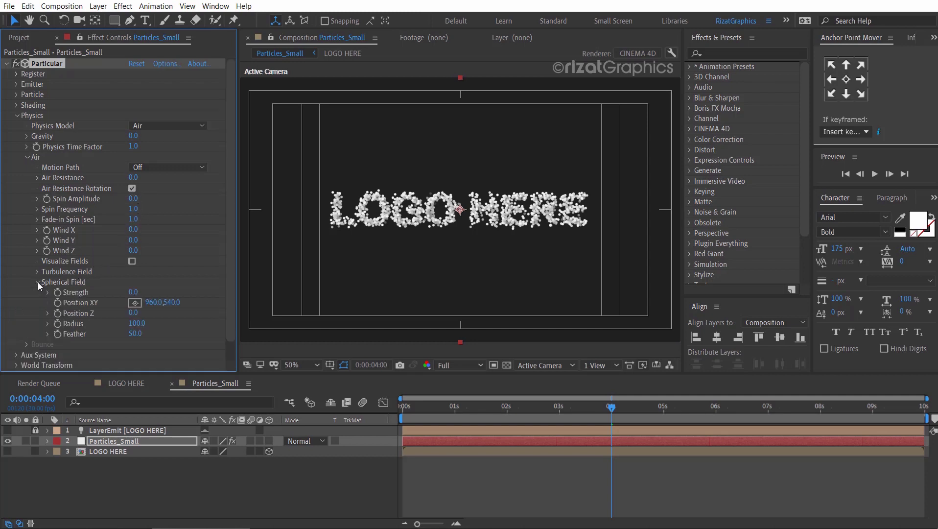
click(136, 323)
text(290)
key(Return)
click(136, 333)
text(100)
key(Return)
click(38, 281)
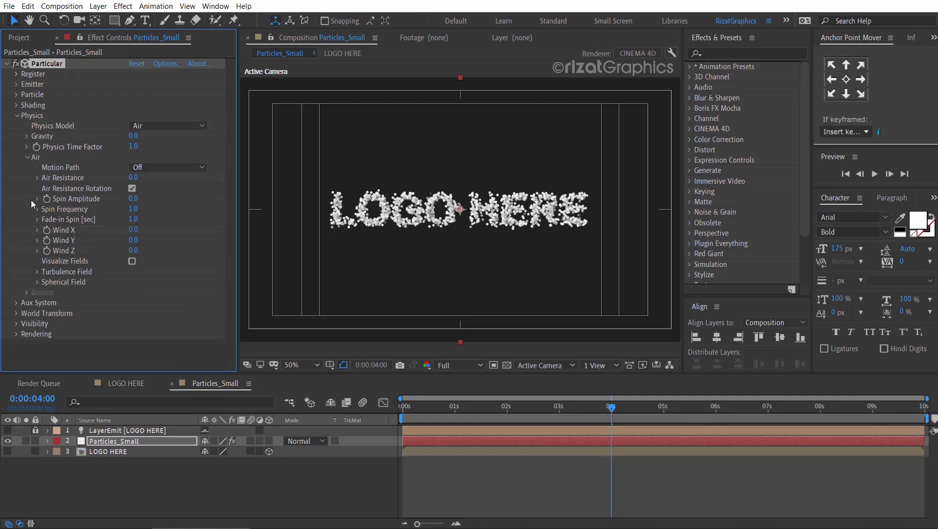
click(28, 157)
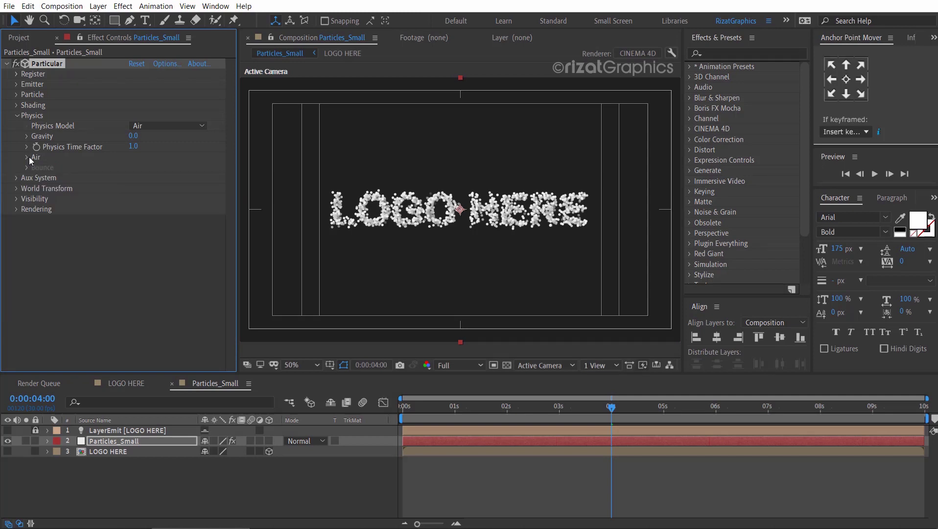
Turn Particular's rendering Motion Blur off
click(16, 209)
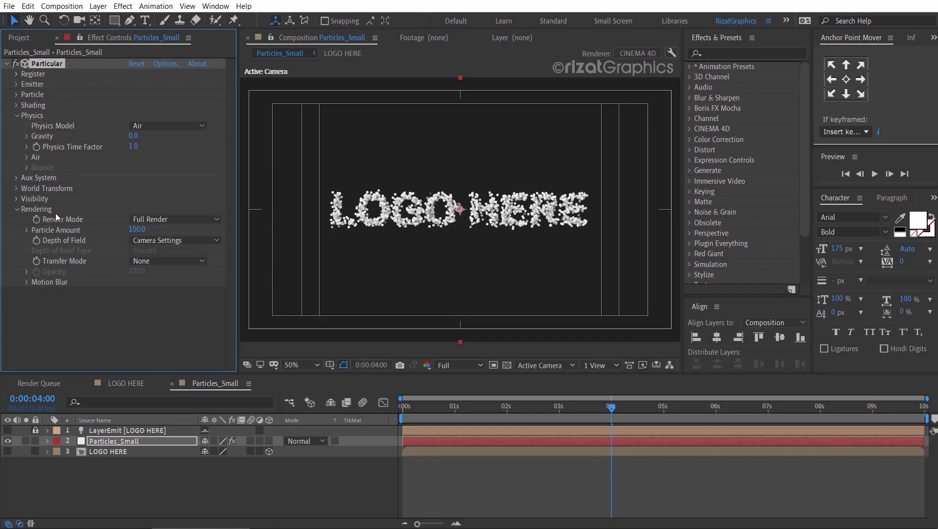
click(27, 282)
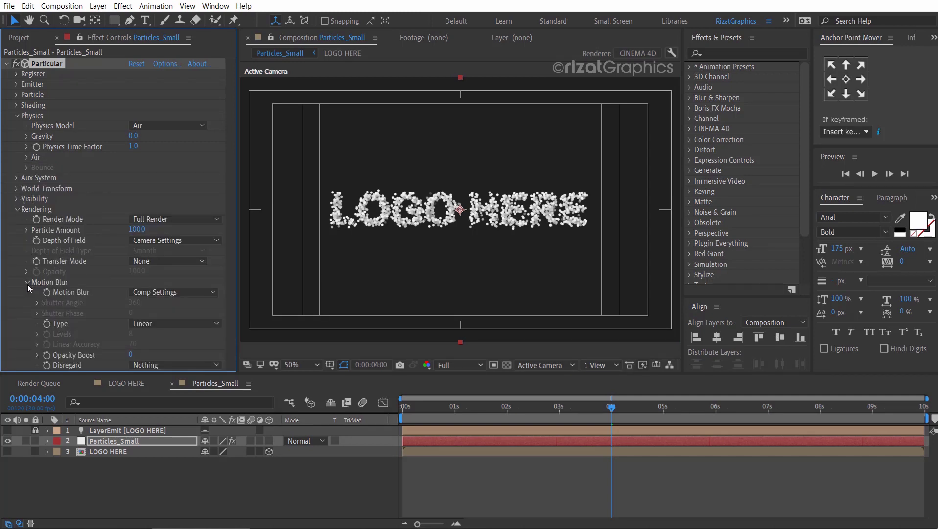
click(153, 292)
click(151, 305)
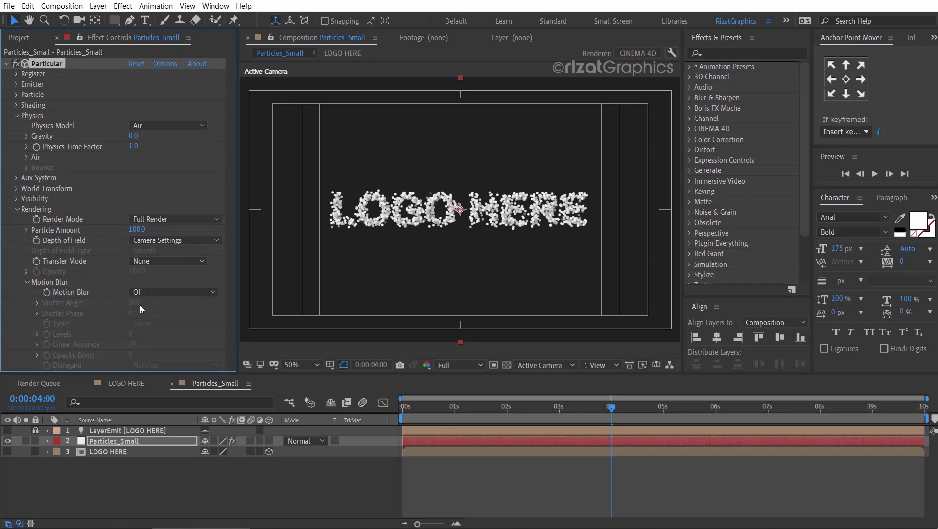
click(27, 282)
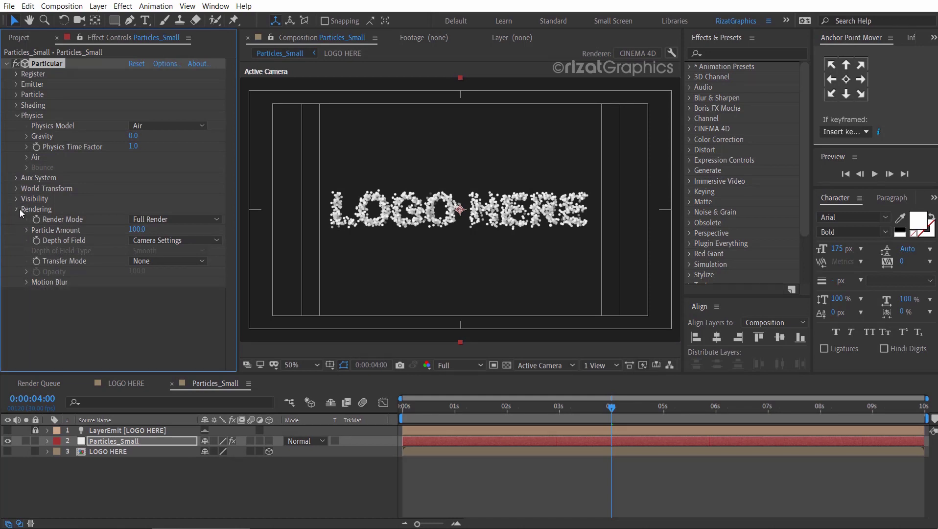
click(17, 209)
click(16, 116)
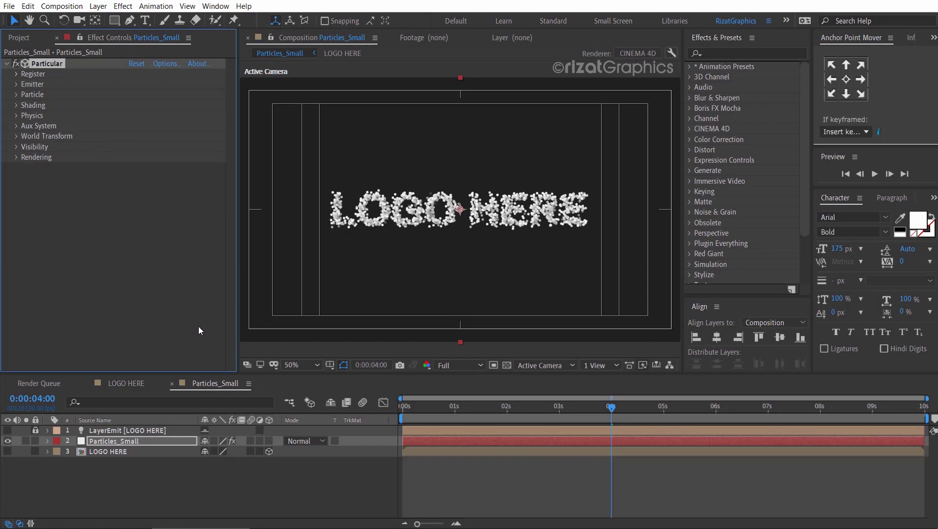
Preview the particle logo build from the start of the timeline
click(401, 407)
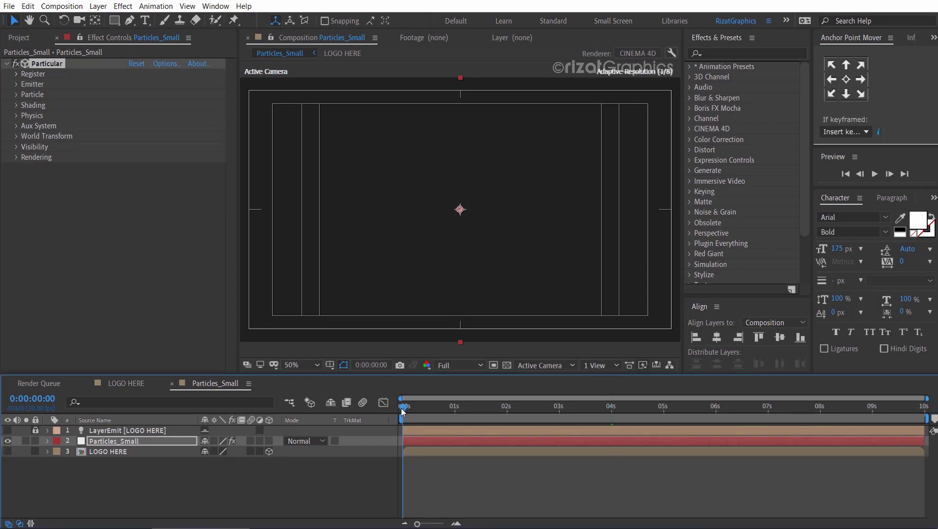
click(879, 174)
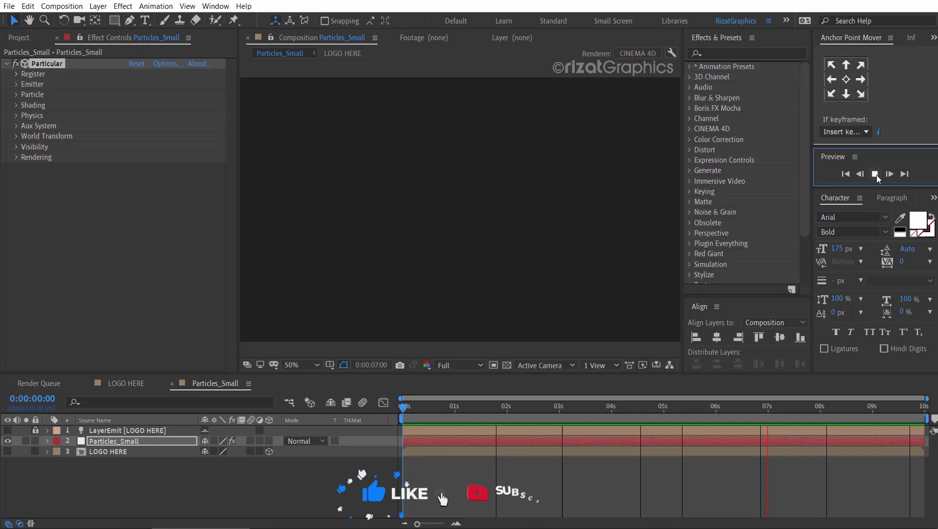
click(875, 174)
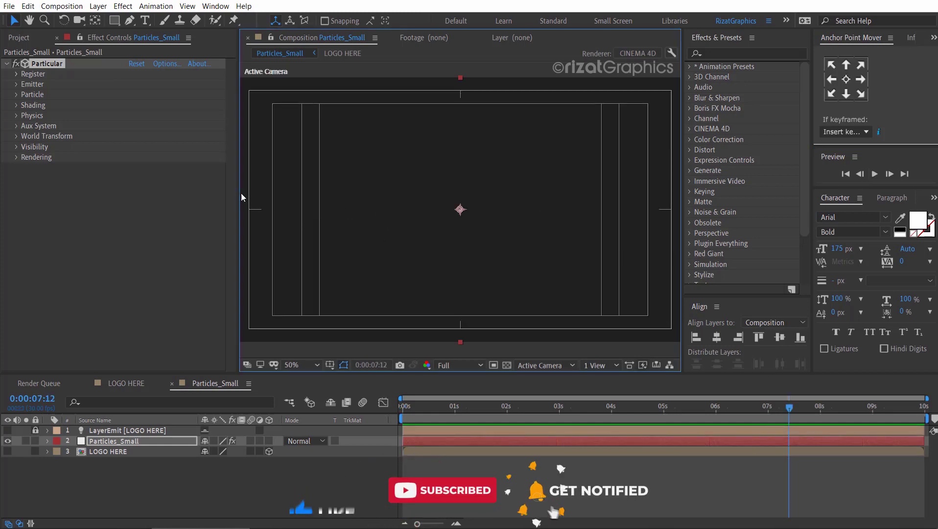
drag(239, 191, 226, 190)
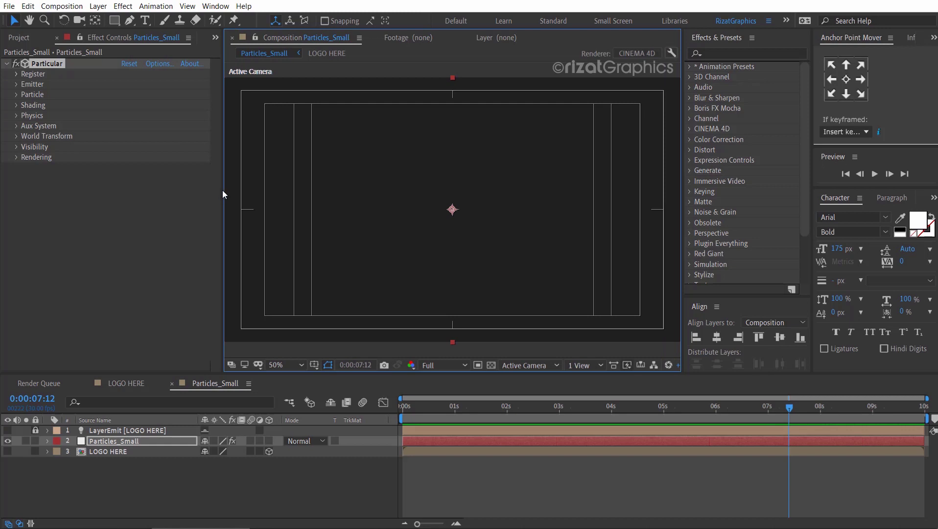
Create a 1920×1080, 30 fps Particles_Big comp and nest LOGO HERE in it as 3D
click(18, 39)
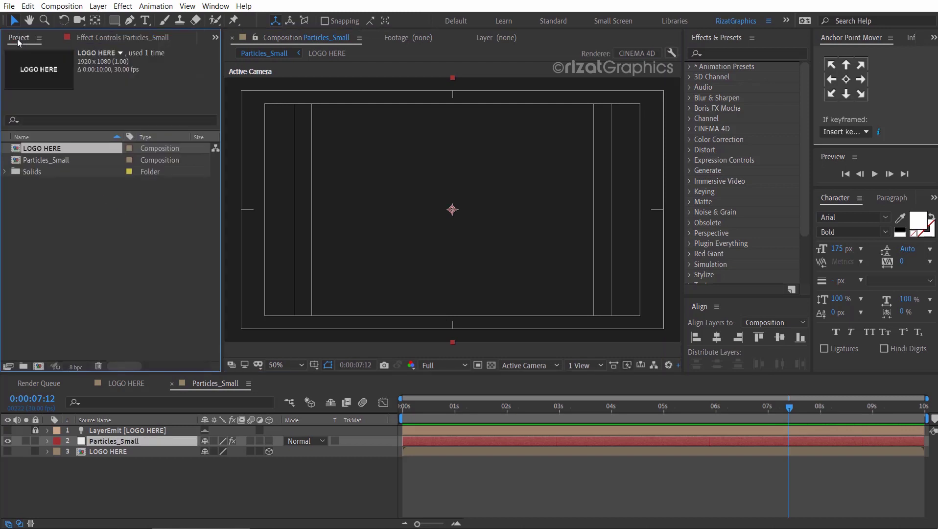
click(66, 7)
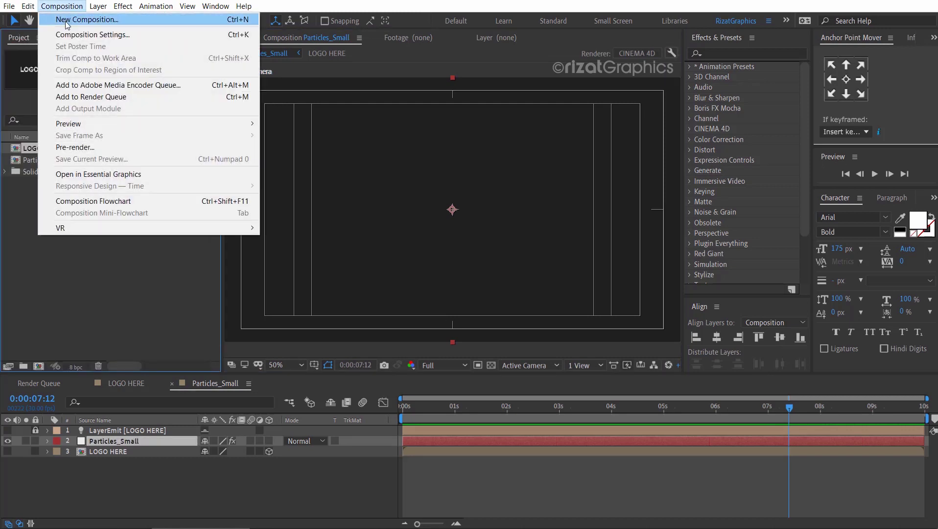
click(67, 25)
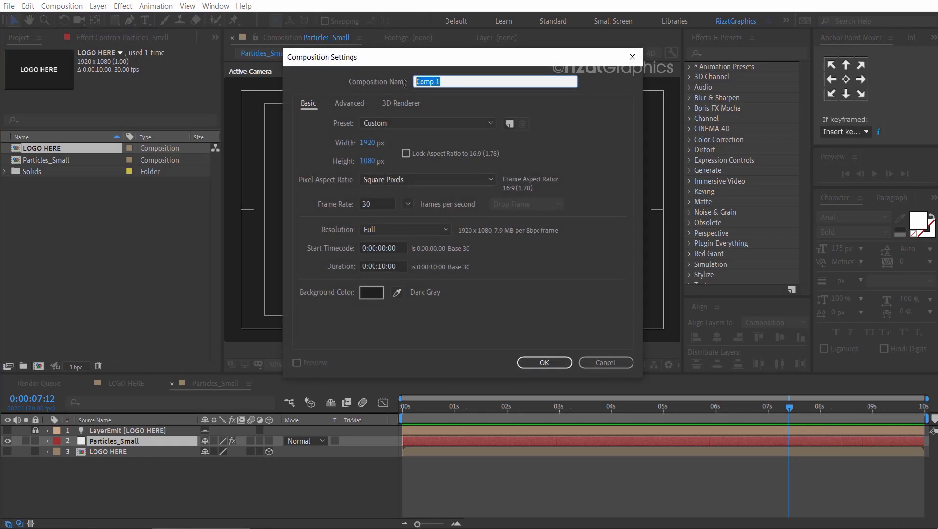
text(Particles_Big)
click(534, 362)
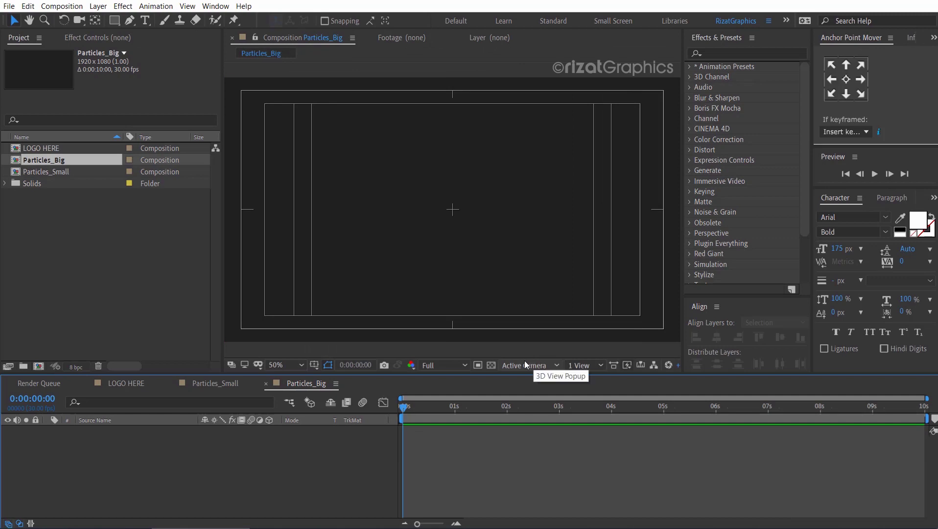
drag(44, 148, 71, 456)
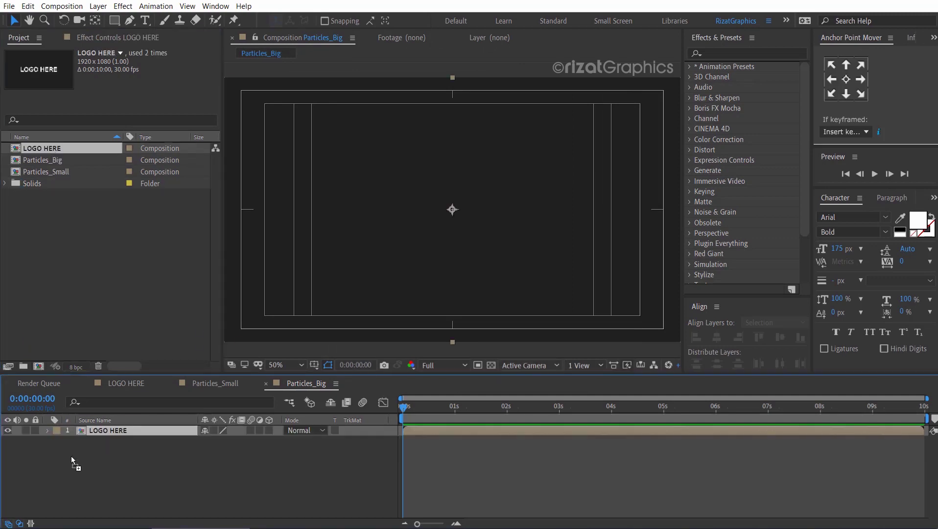
click(265, 431)
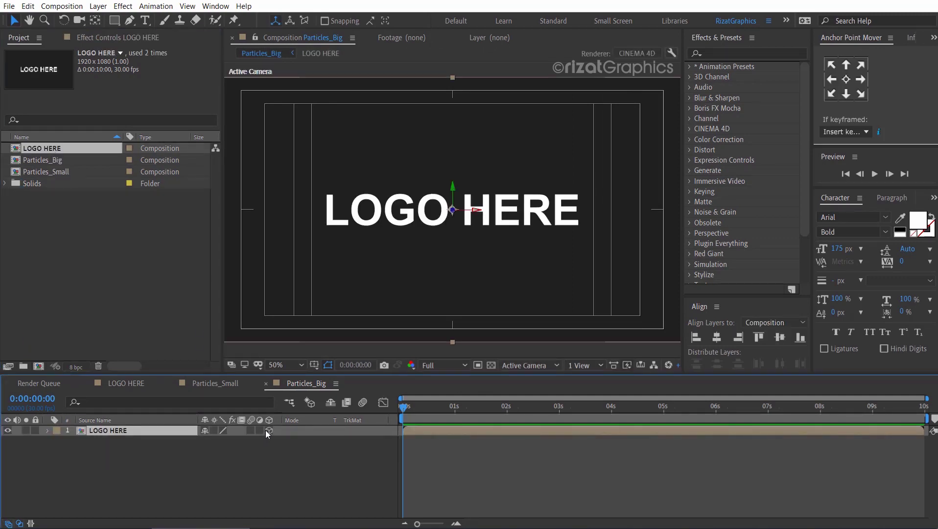
Add a white solid layer named Particles_Big
click(99, 7)
mouse_move(112, 19)
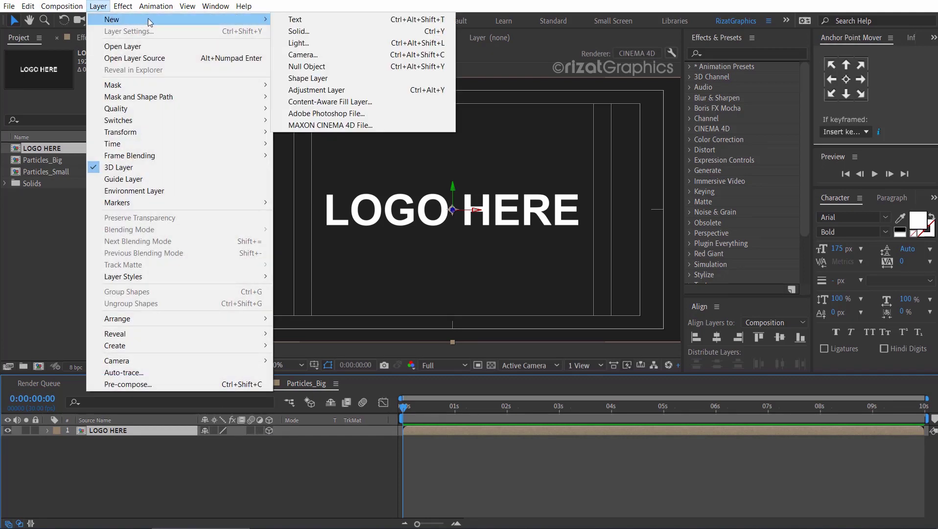
click(334, 30)
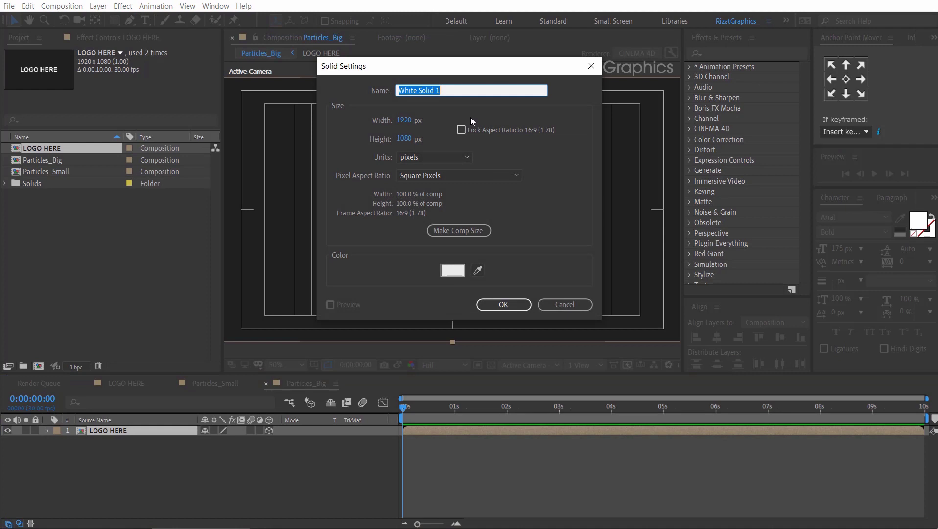
text(Particles_Big)
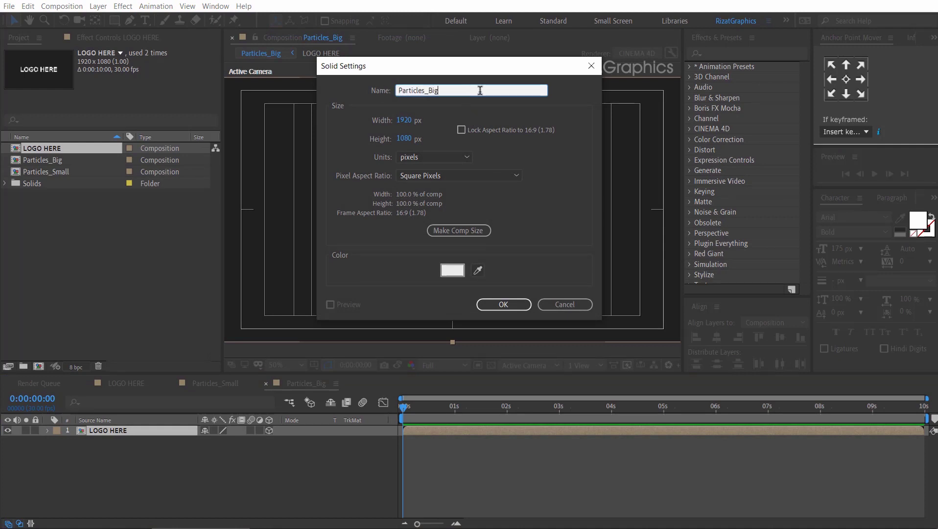
key(Return)
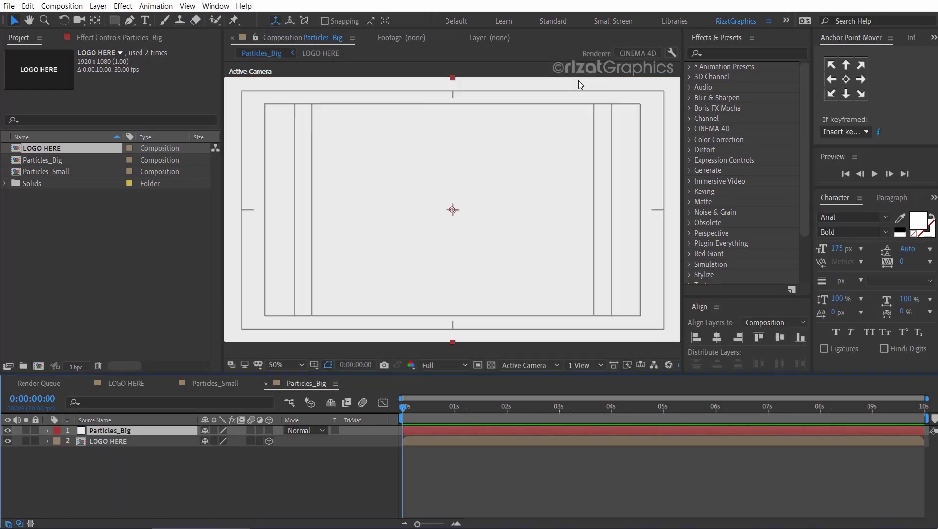
Apply Trapcode Particular to the Particles_Big solid
click(770, 51)
text(particu)
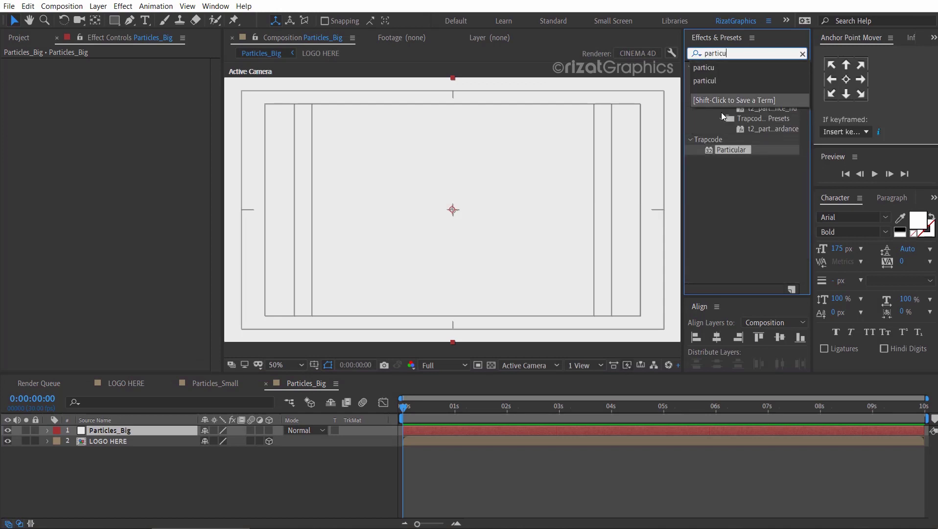
drag(719, 150, 451, 208)
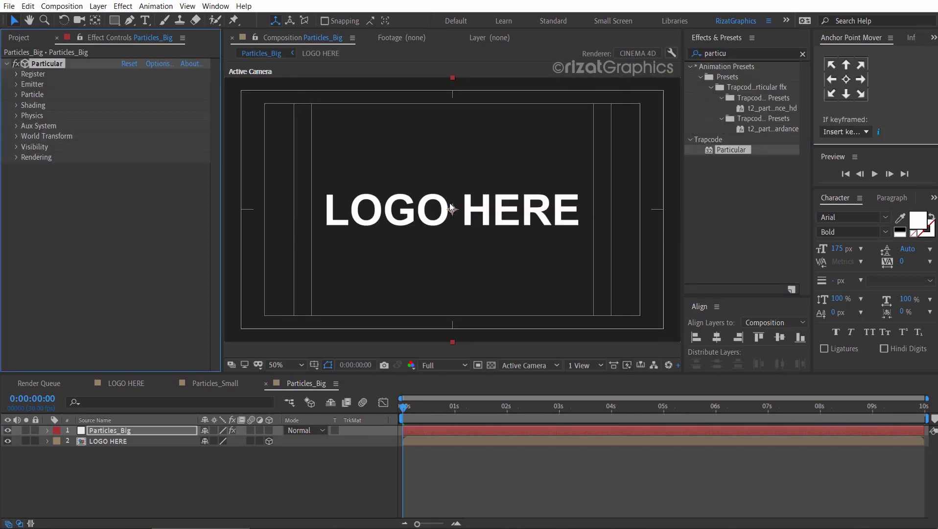
click(16, 85)
Make Particular a Layer emitter using LOGO HERE with Current Time sampling
click(138, 104)
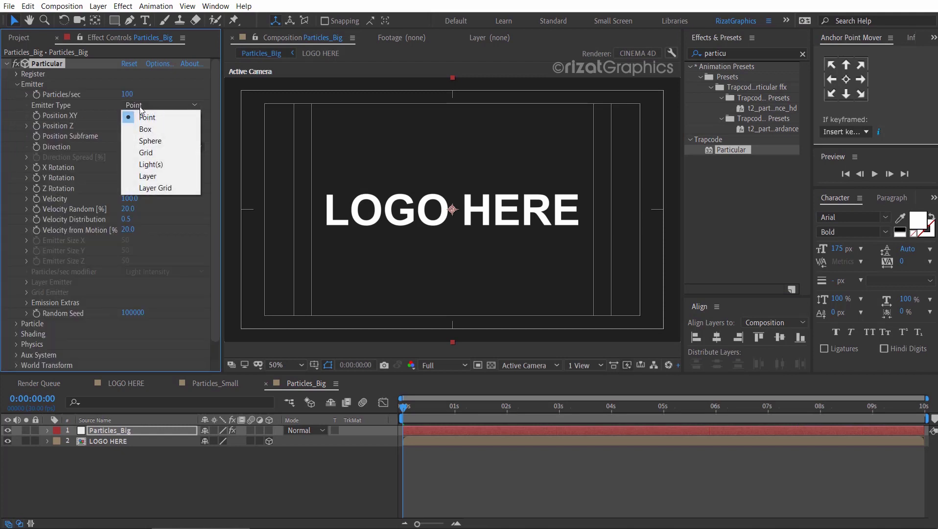
click(147, 176)
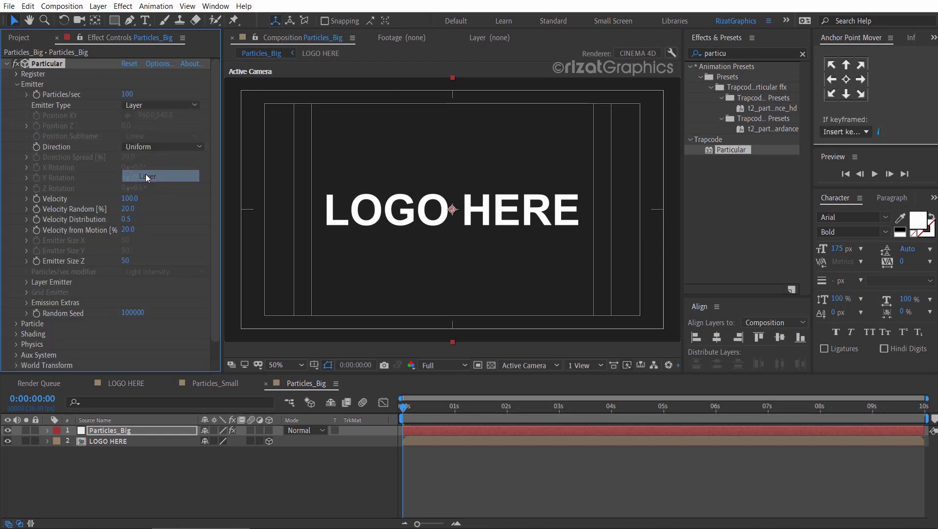
click(27, 281)
click(134, 291)
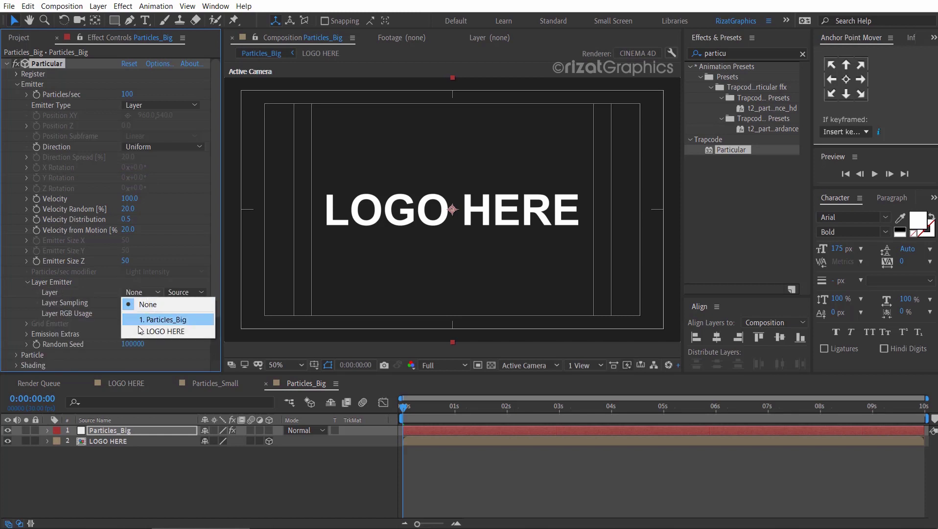
click(139, 331)
click(140, 303)
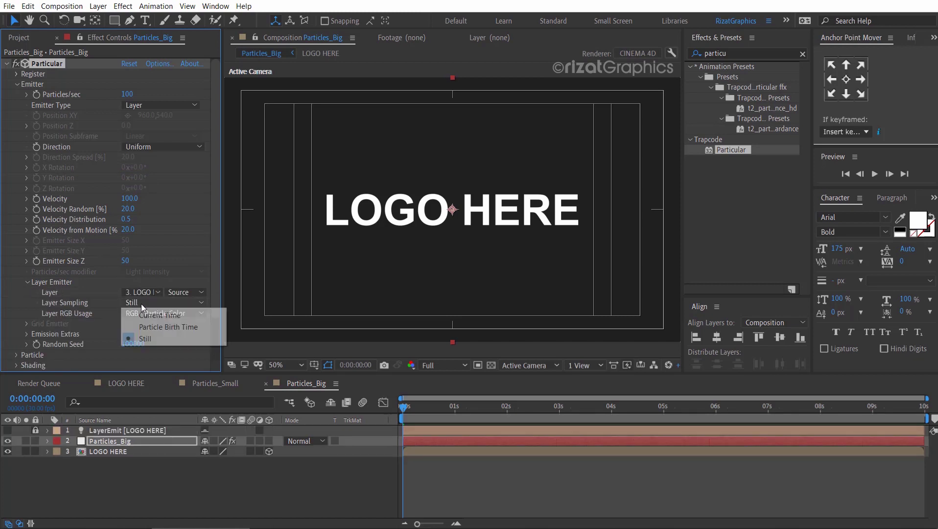
click(141, 311)
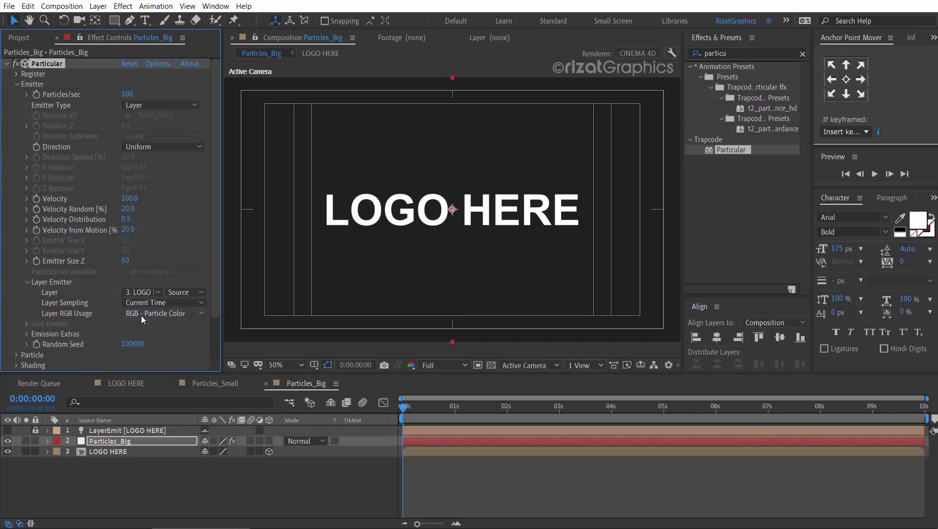
click(28, 282)
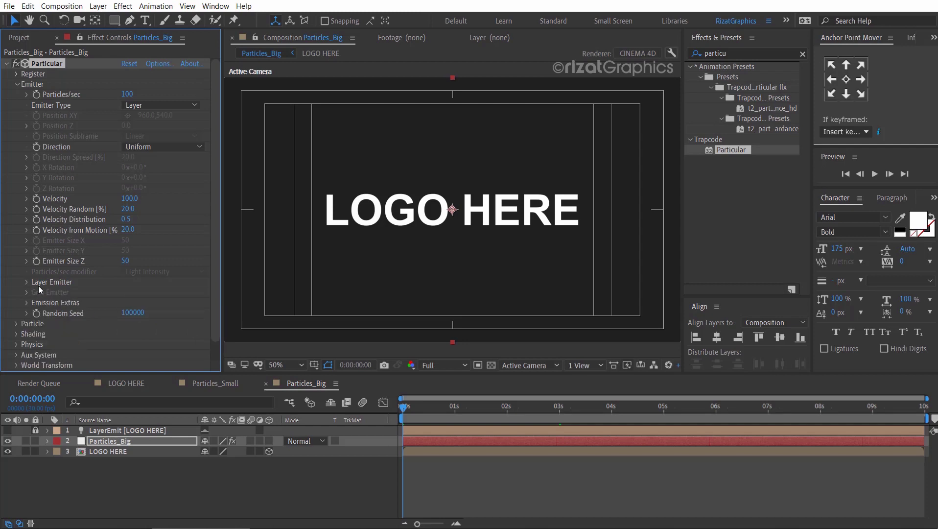
Keyframe Particles/sec at 100000 at 3 seconds and 0 at 4 seconds
click(403, 413)
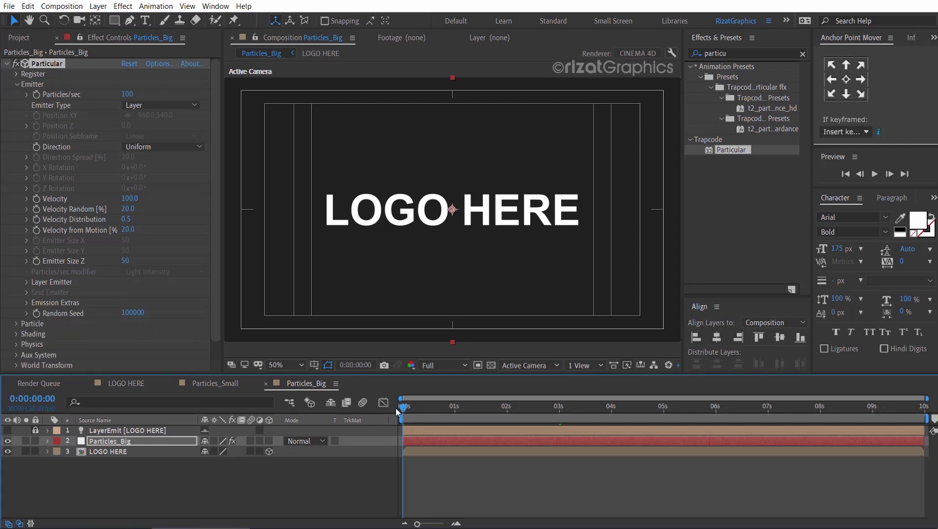
click(559, 409)
click(127, 94)
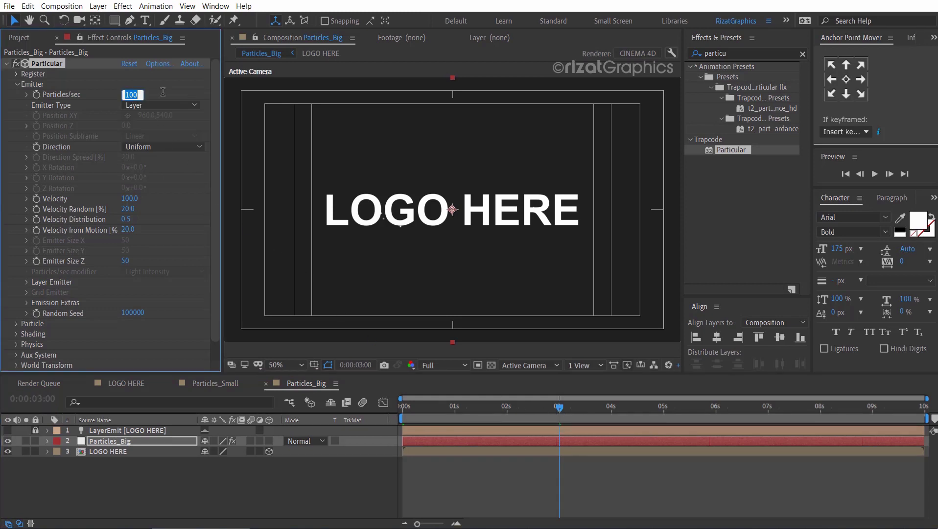
text(1000)
text(00)
key(Return)
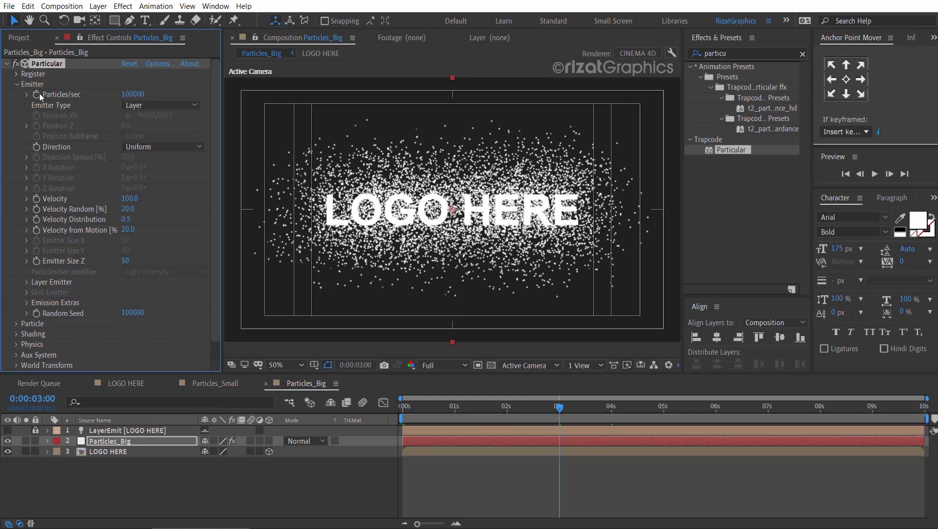
click(610, 407)
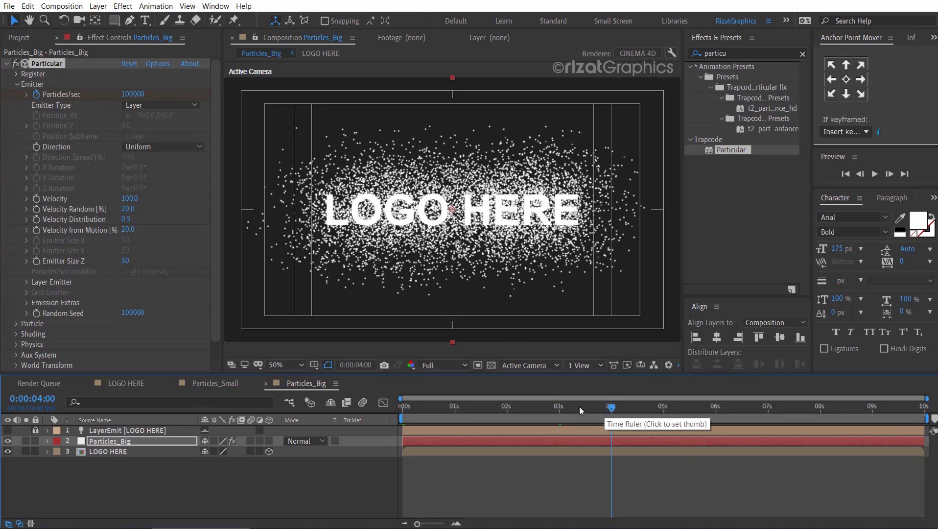
click(132, 94)
text(0)
key(Return)
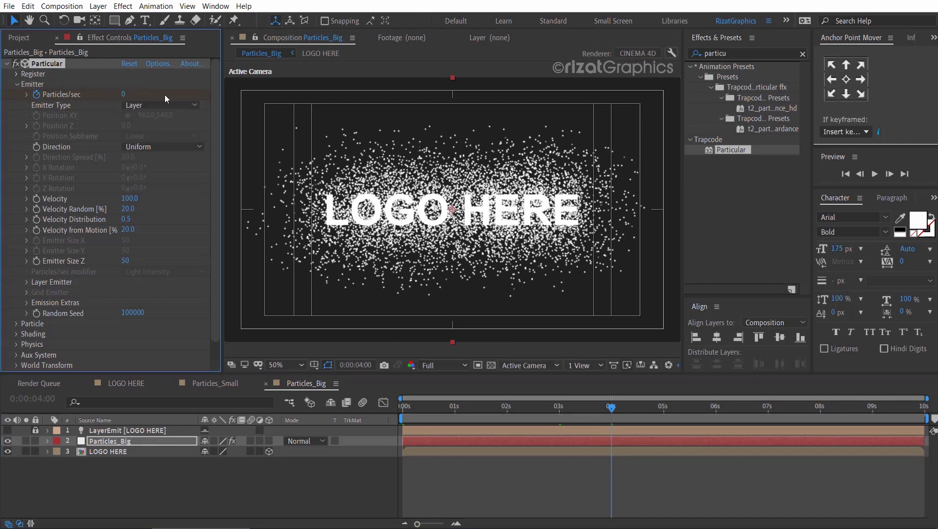
Keyframe Velocity from 50 at the start to 1500 at 5 seconds
click(400, 413)
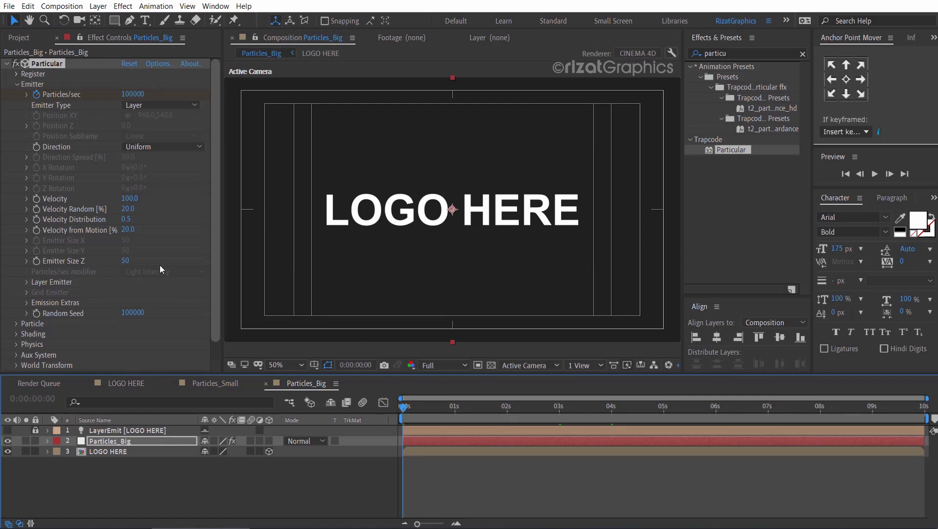
click(139, 198)
text(50)
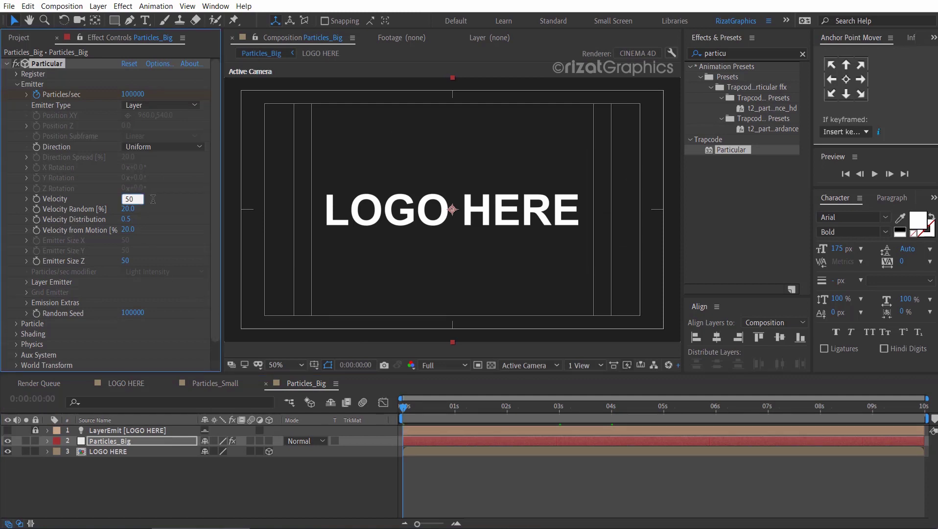
key(Return)
click(663, 407)
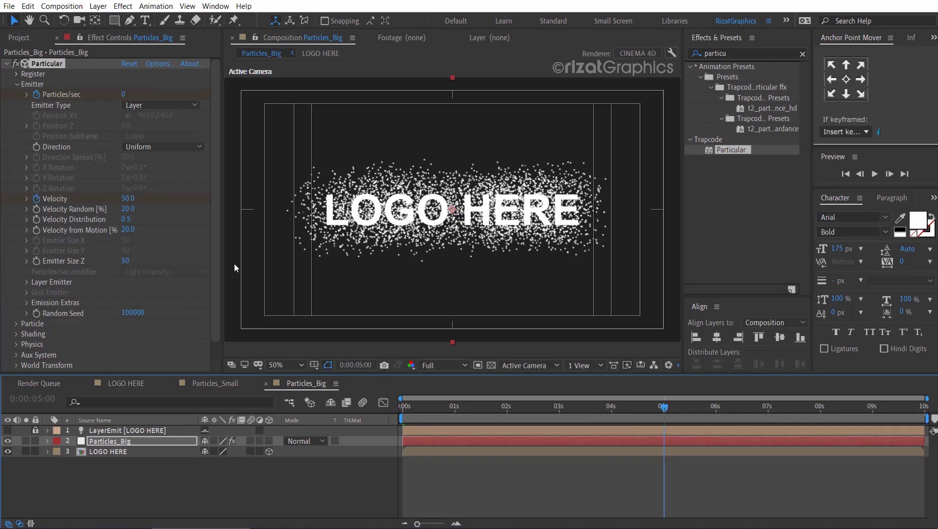
click(132, 200)
text(1)
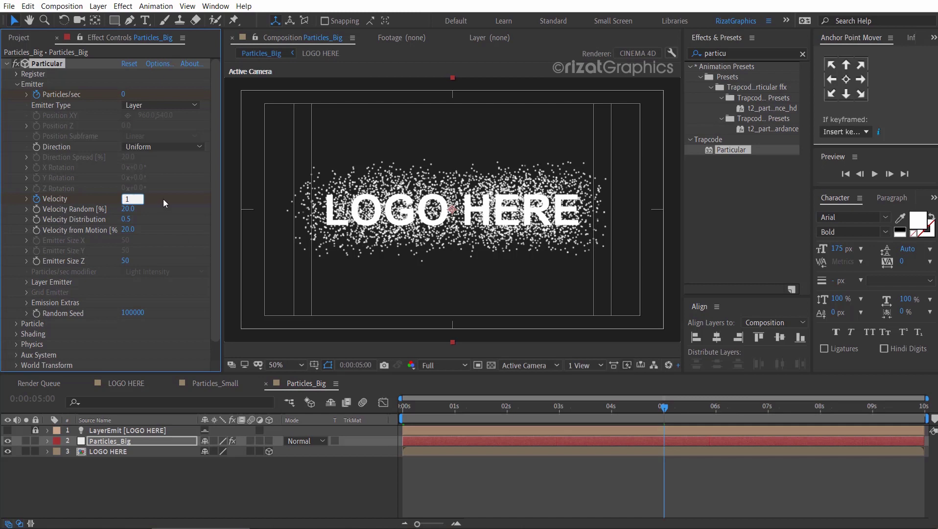
text(500)
key(Return)
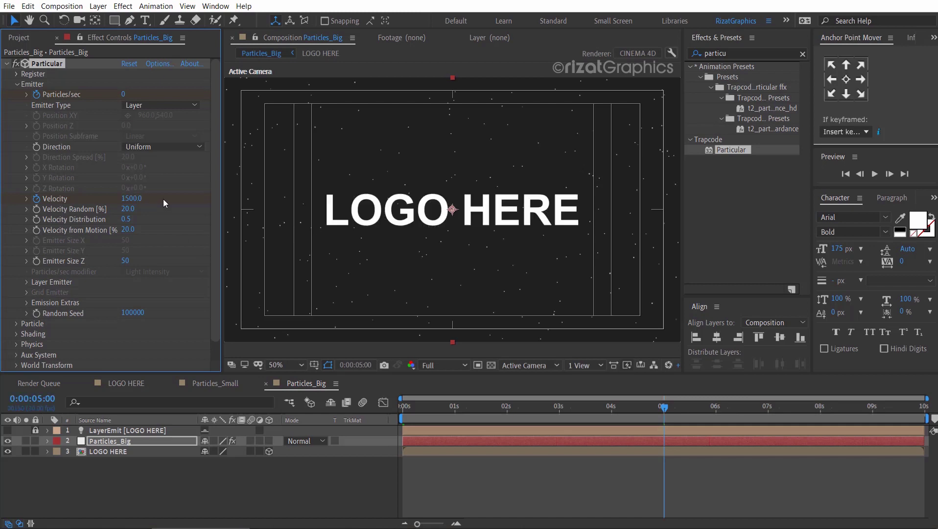
Set Emitter Size Z to 0 and collapse the emitter settings
click(126, 260)
text(0)
key(Return)
click(17, 84)
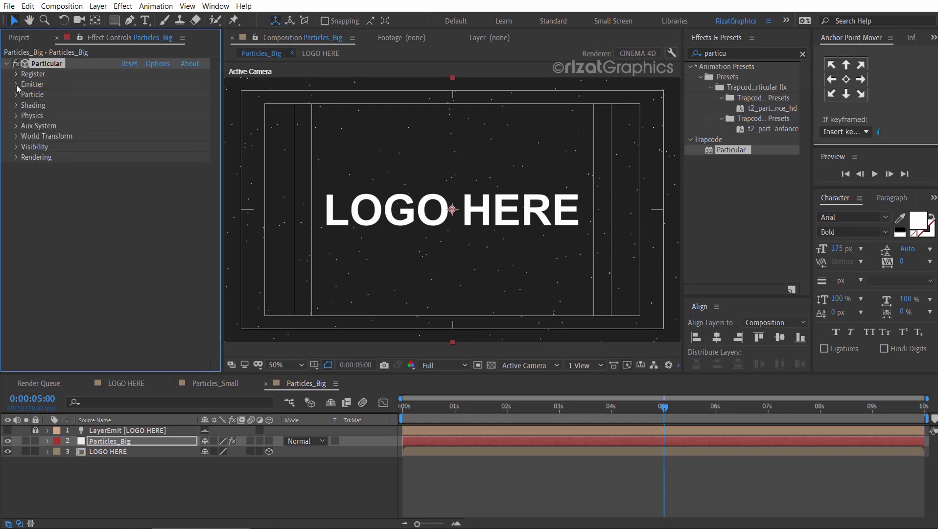
Set particle Life 2, Life Random 100, Size 1 and Size Random 100
click(17, 95)
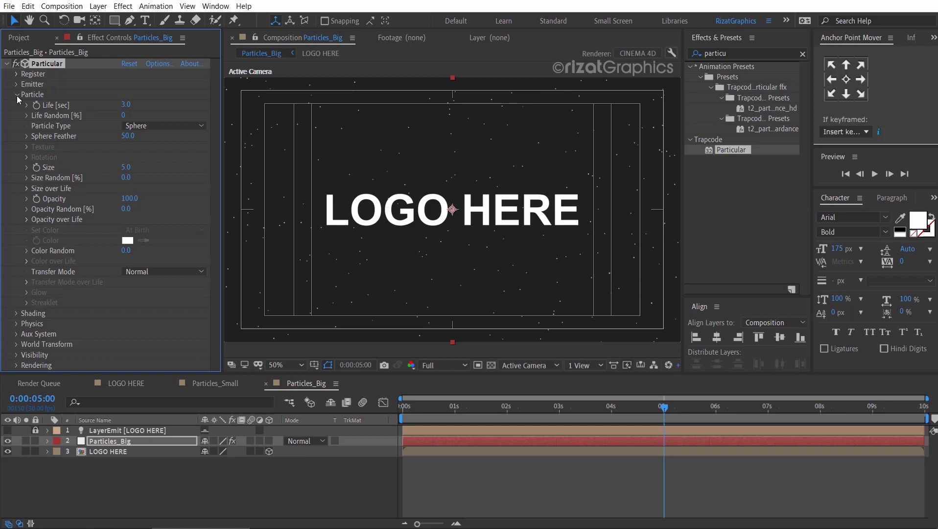
click(126, 104)
text(2)
key(Return)
click(124, 115)
text(100)
key(Return)
click(130, 167)
text(1)
key(Return)
click(126, 177)
text(100)
key(Return)
Apply ramp up-and-down presets to Size over Life and Opacity over Life
click(27, 188)
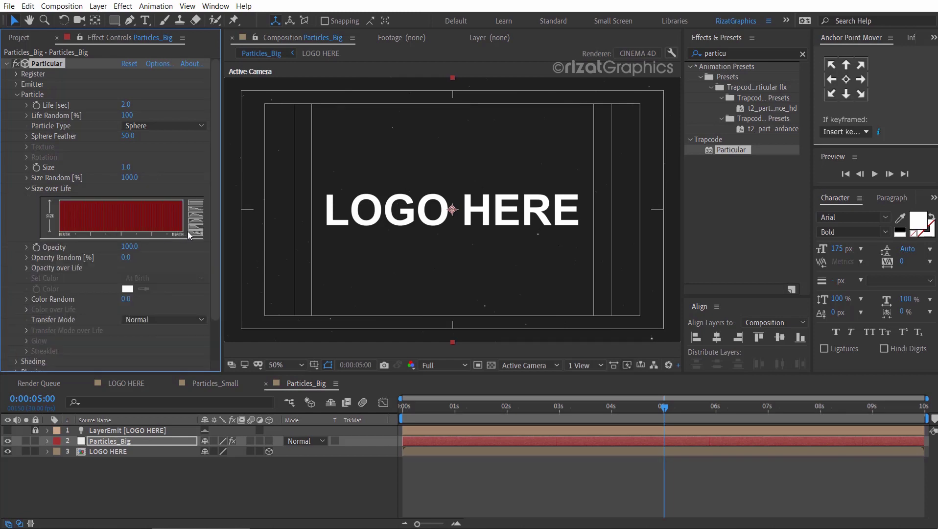
click(198, 224)
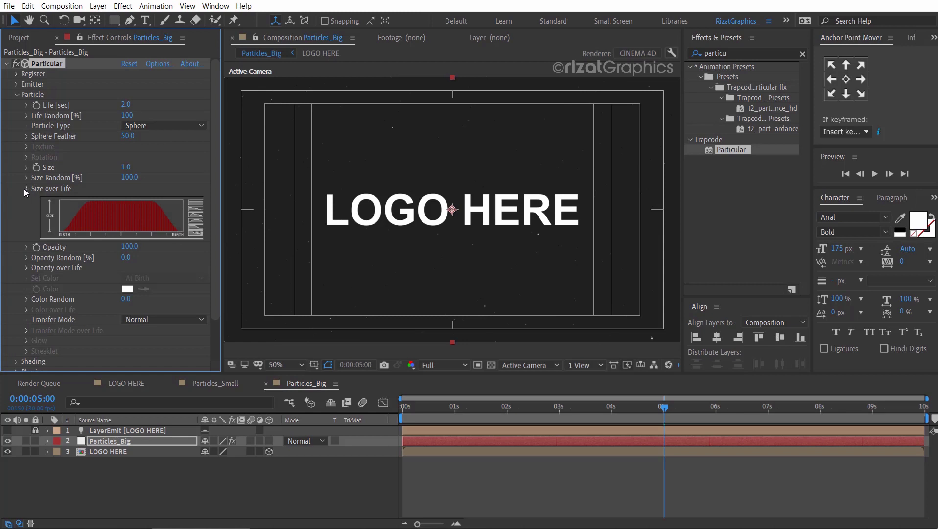
click(25, 189)
click(26, 219)
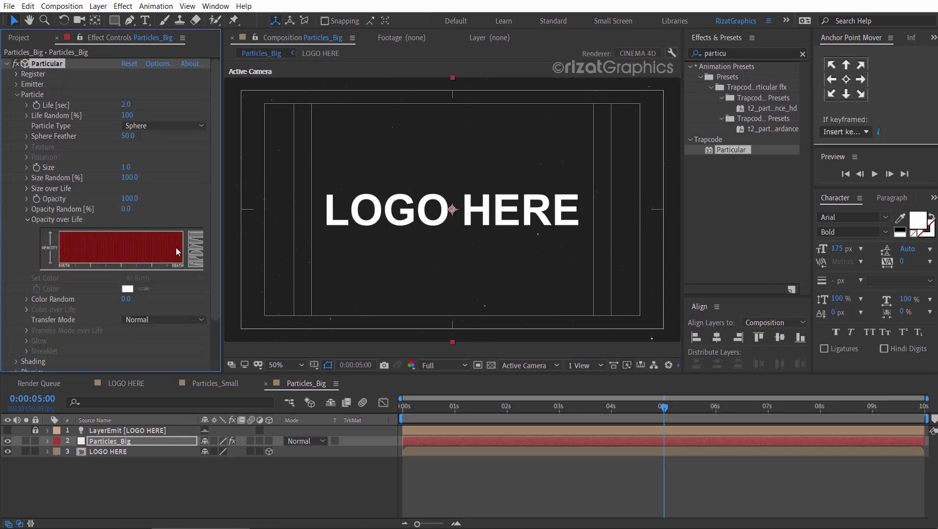
click(197, 258)
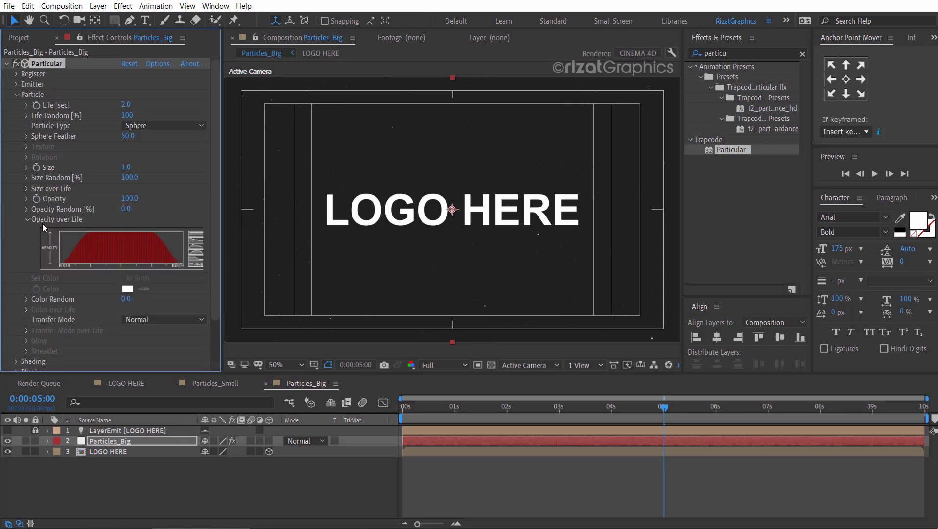
click(27, 219)
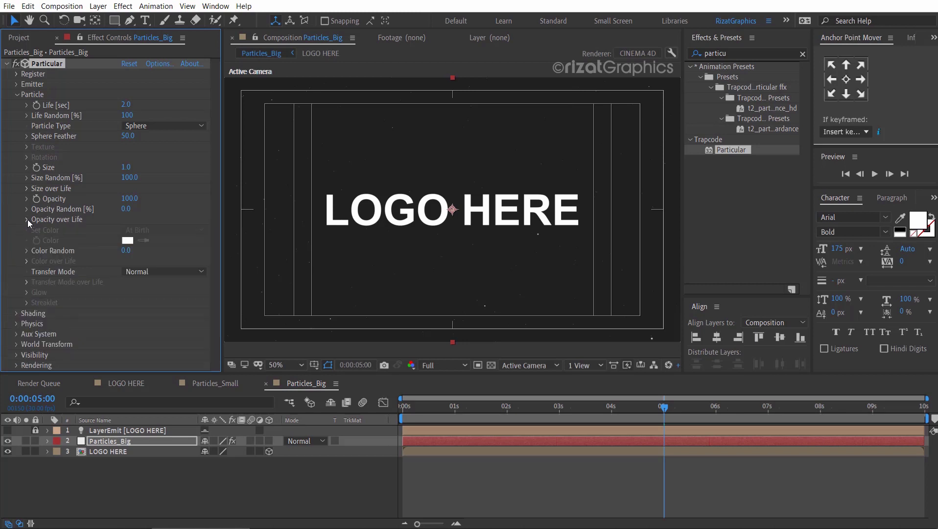
click(16, 95)
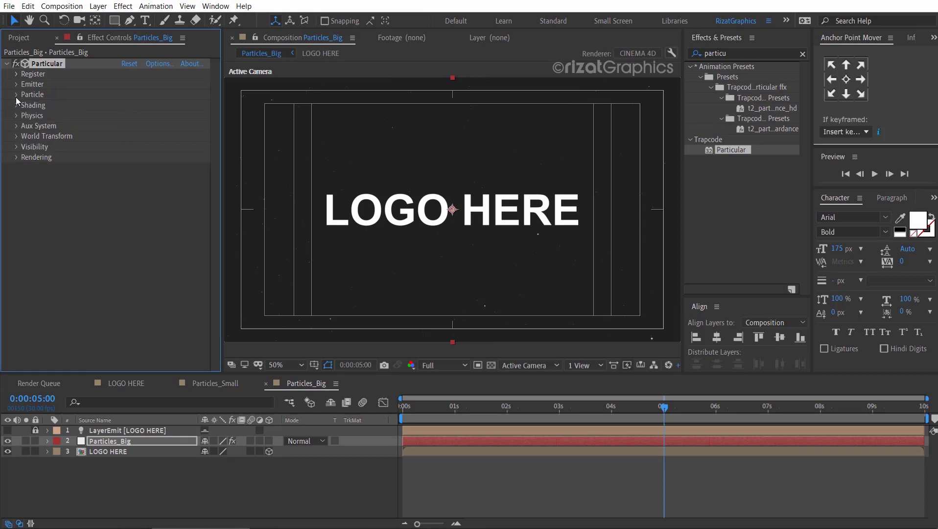
Turn Shadowlet for Main on with Project placement
click(17, 106)
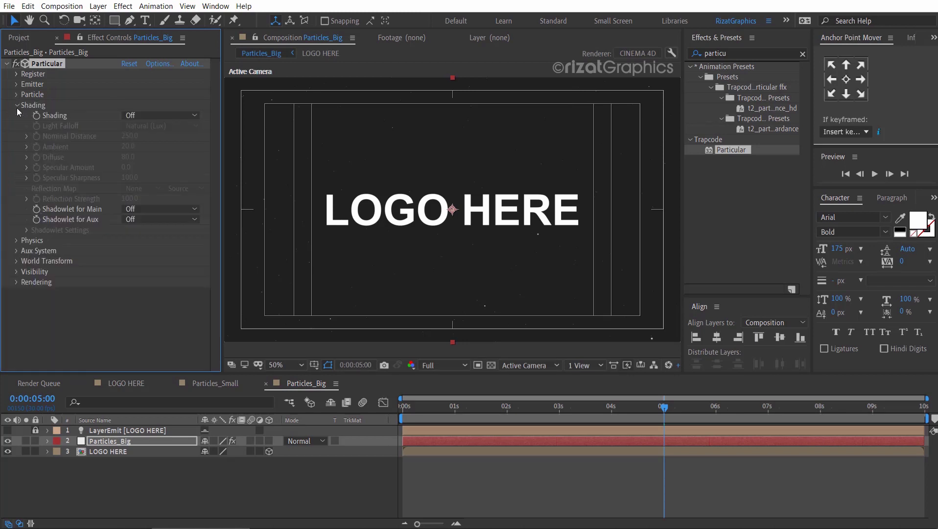
click(143, 209)
click(144, 229)
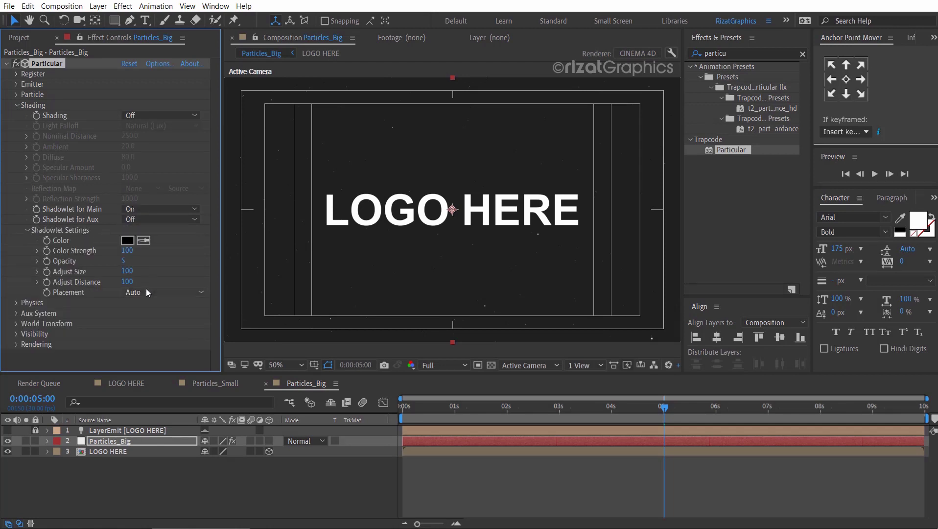
click(146, 290)
click(143, 316)
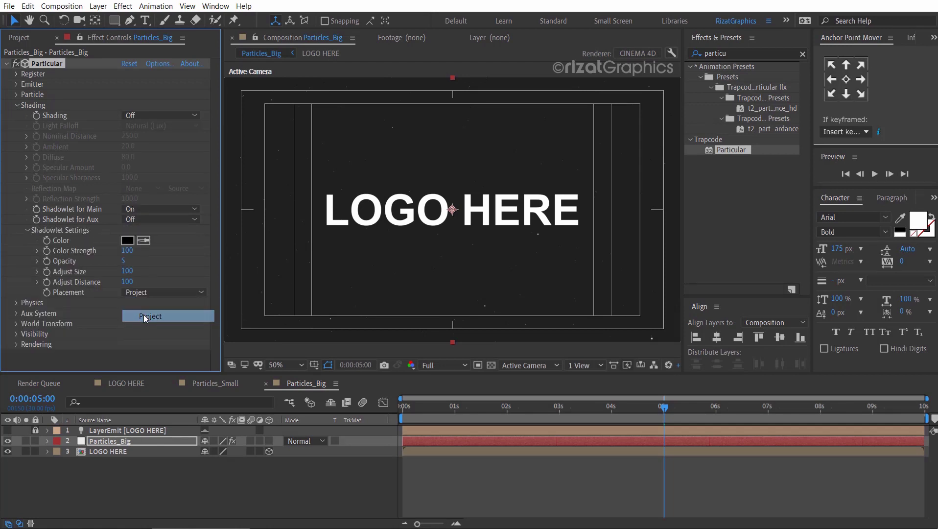
click(29, 231)
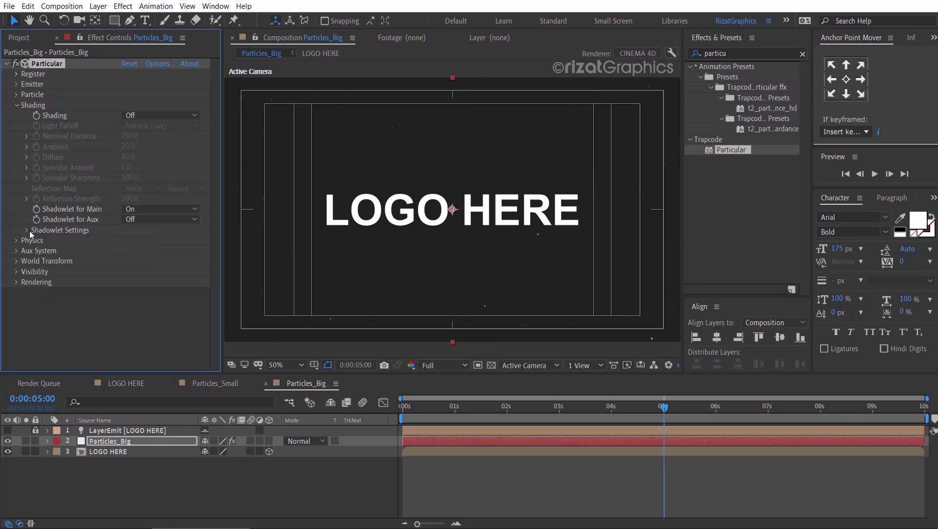
click(16, 105)
Set Air Resistance to 1 and enable Air Resistance Rotation
click(17, 116)
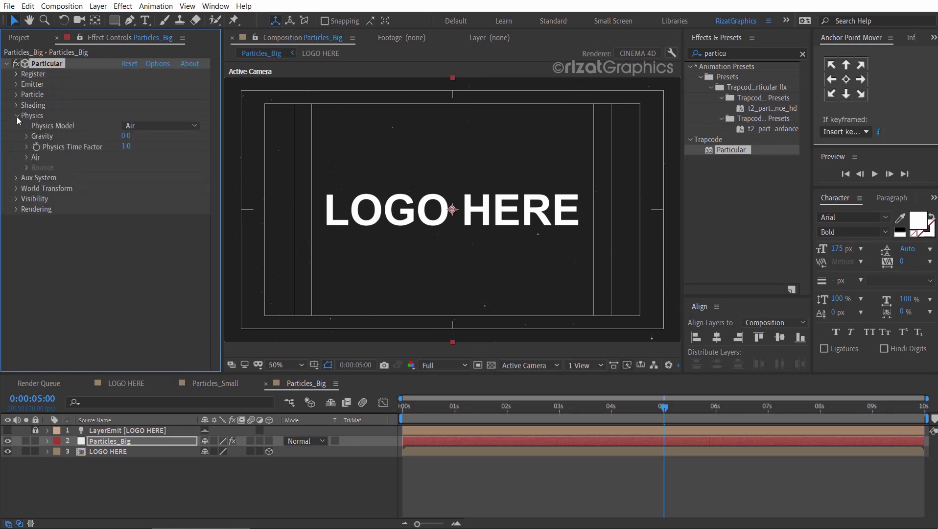
click(27, 157)
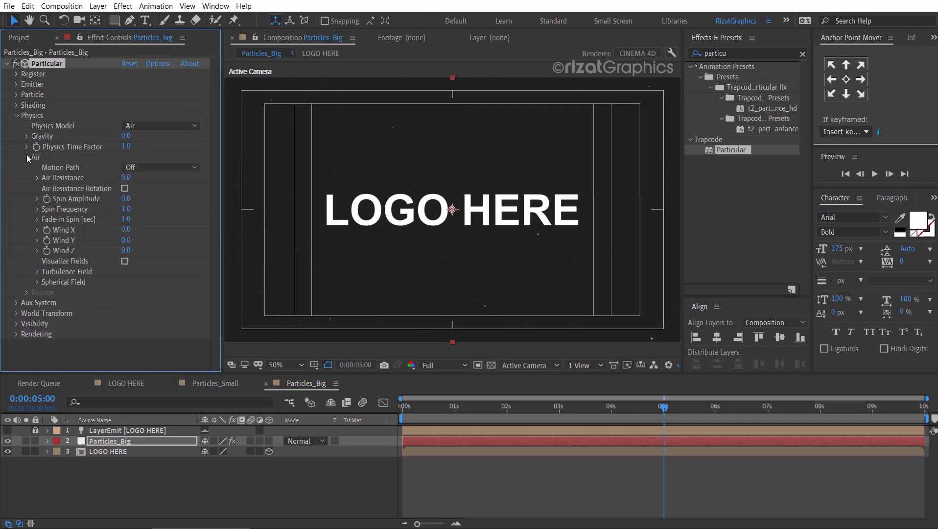
click(126, 177)
text(1)
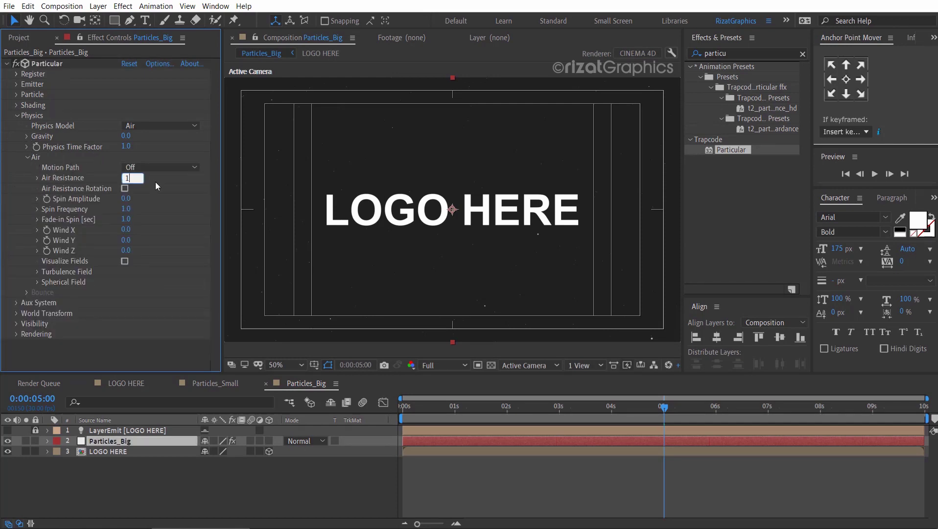
key(Return)
click(125, 188)
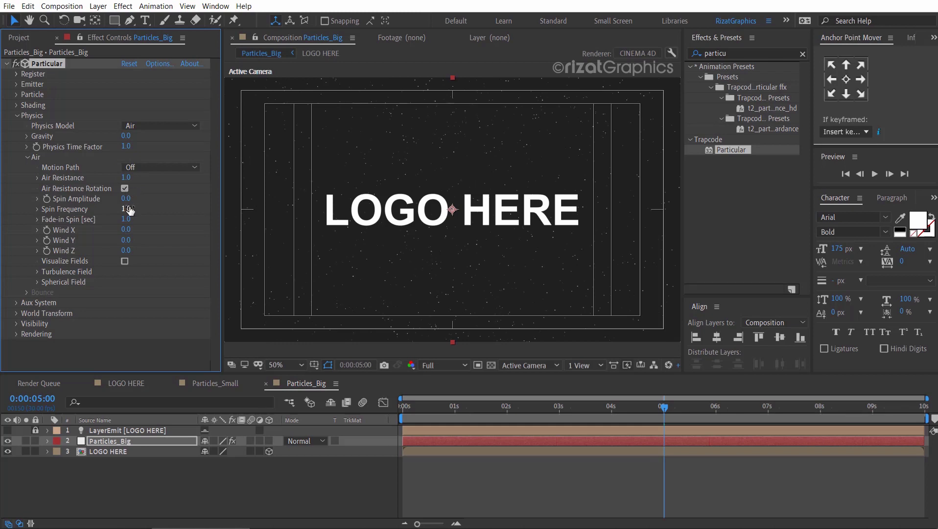
Set Spin Amplitude 50, Spin Frequency 0.3 and Wind Z 450
click(126, 198)
text(50)
key(Return)
click(126, 208)
text(0.3)
key(Return)
click(128, 250)
text(450)
key(Return)
Set turbulence Affect Size 150 and Affect Position 500
click(38, 271)
scroll(42, 271, down, 2)
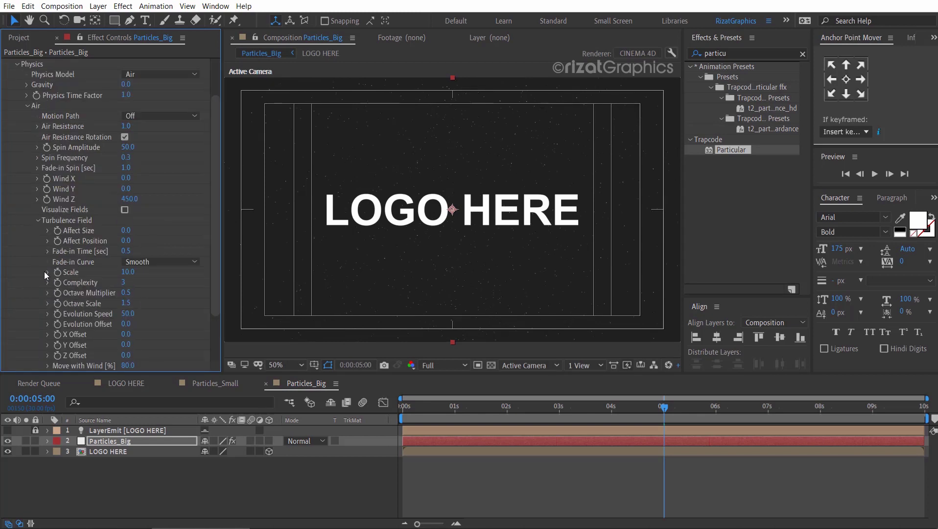
click(129, 230)
key(Return)
click(128, 241)
text(500)
key(Return)
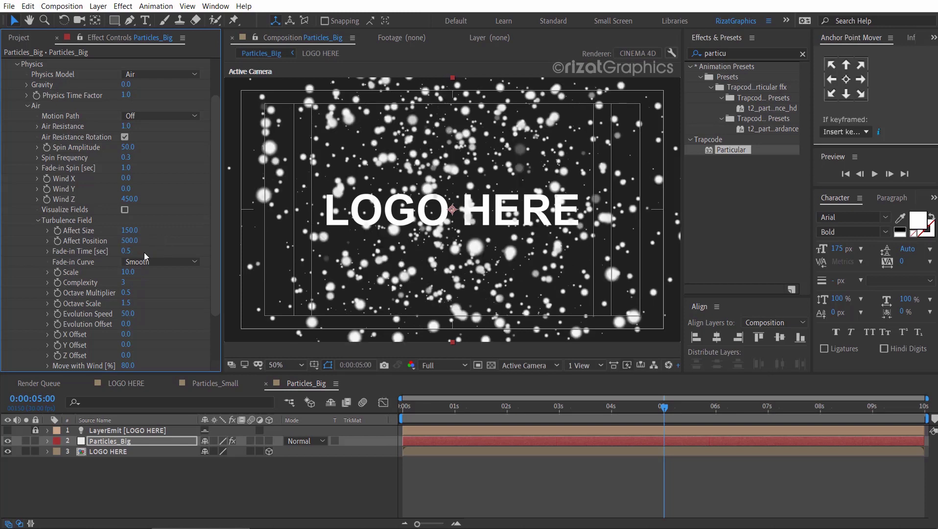
Set turbulence Fade-in Time 0.2, Complexity 10 and X Offset -300
click(127, 251)
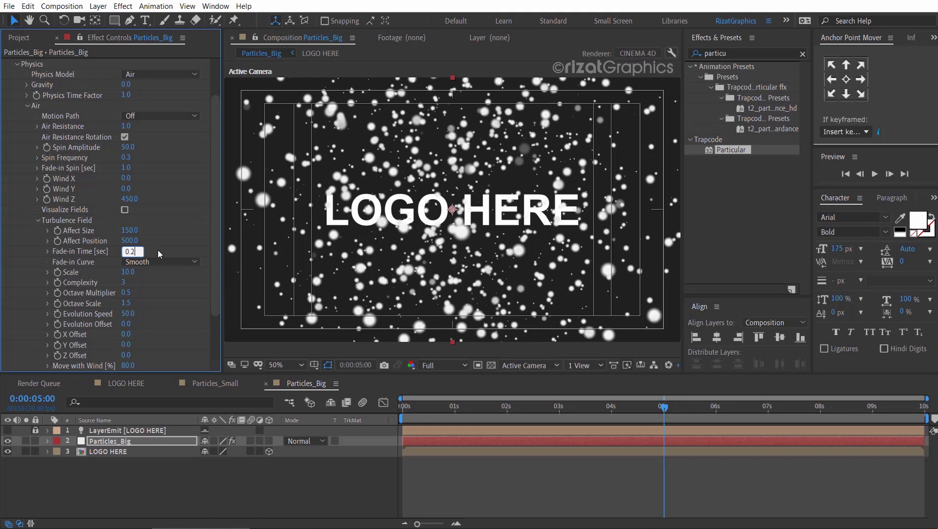
key(Return)
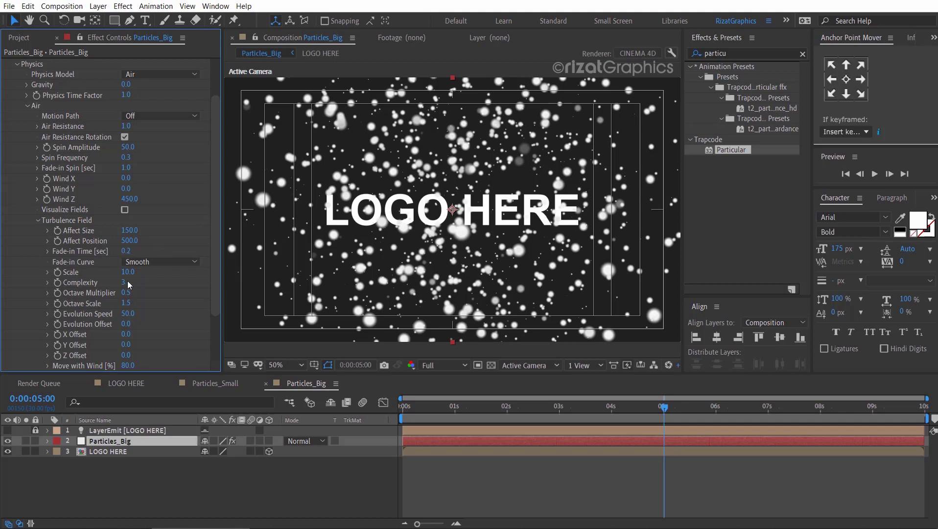
text(10)
key(Return)
click(126, 335)
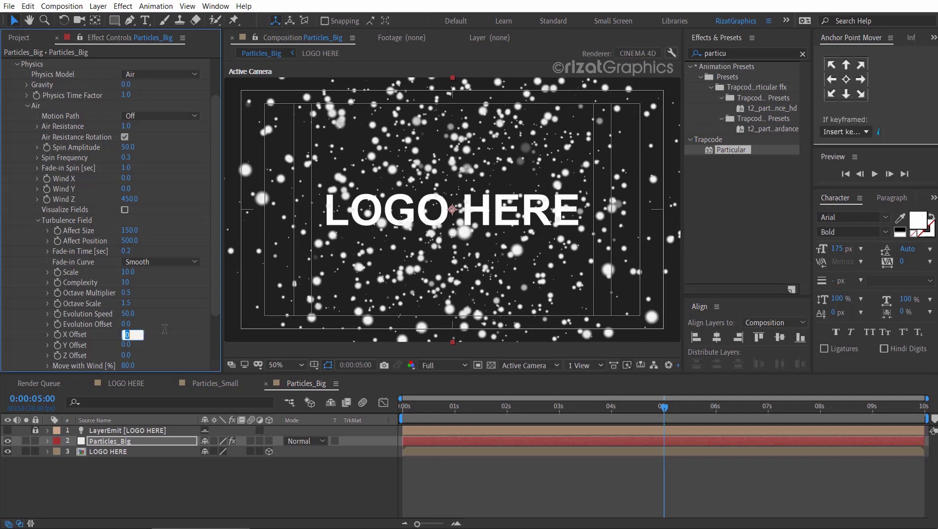
text(-300)
key(Return)
Collapse the Air and Physics groups and return to frame 0 for preview
click(27, 106)
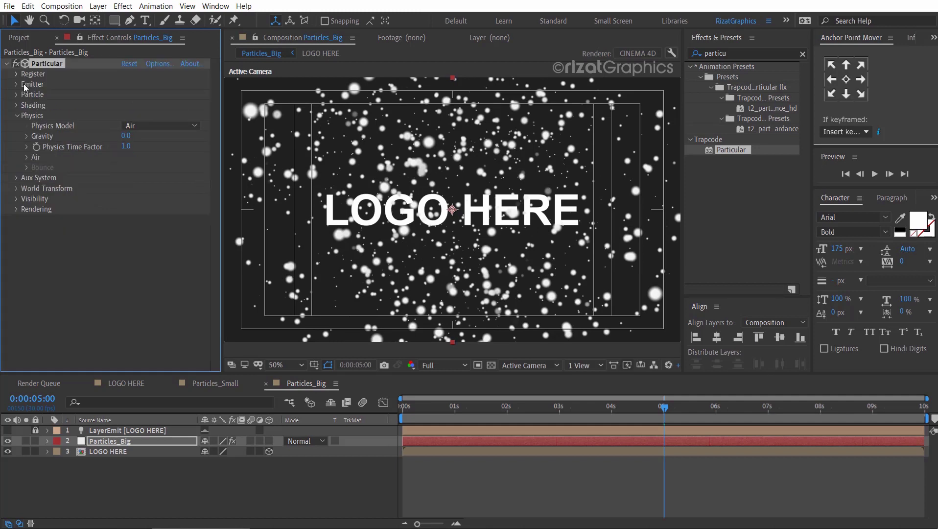
click(17, 116)
click(402, 406)
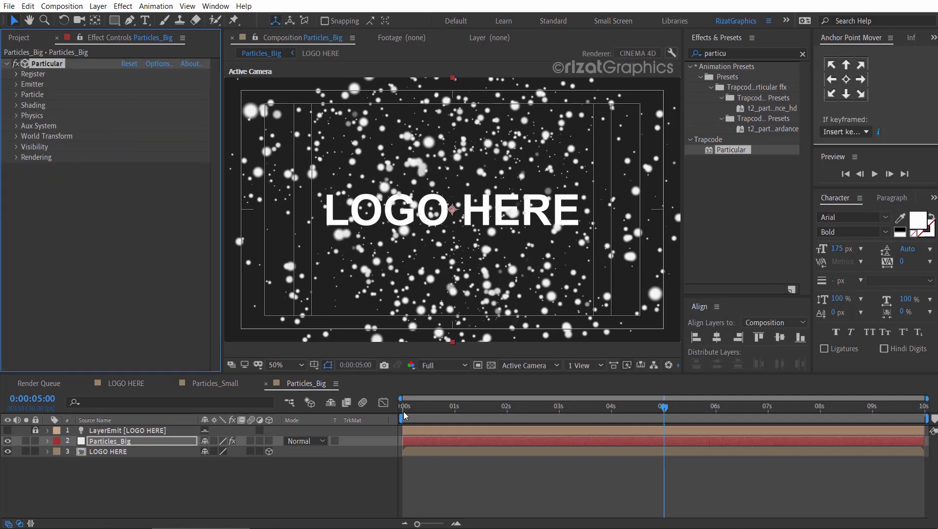
click(802, 54)
click(875, 173)
click(876, 175)
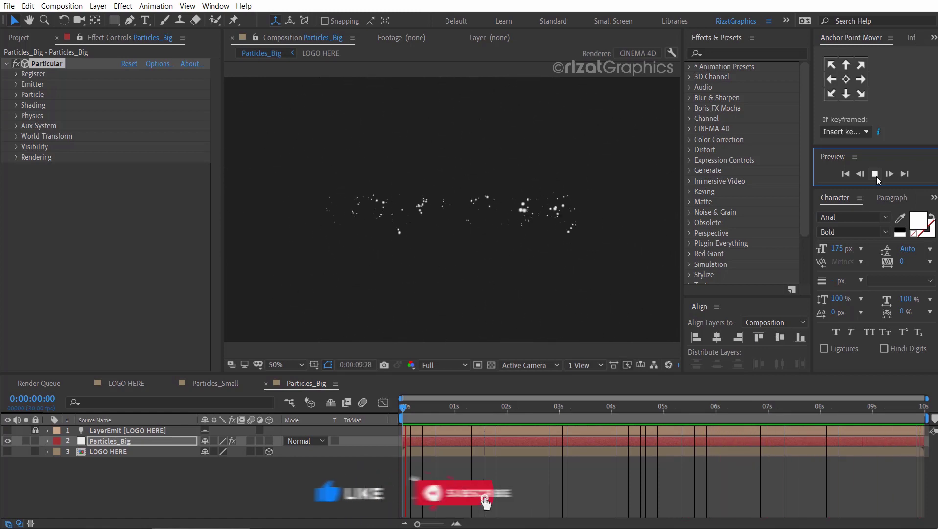
key(space)
click(635, 470)
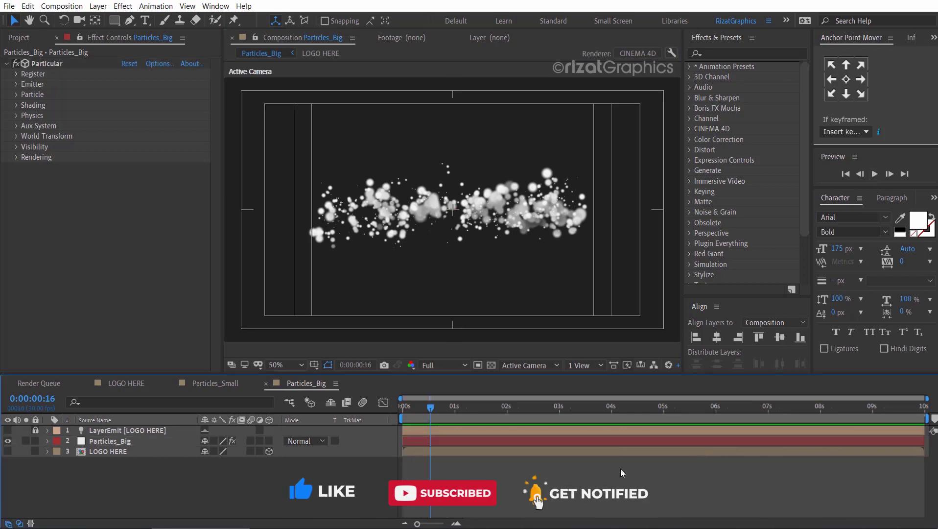
Create a new composition named Particular_Main
click(69, 6)
click(65, 20)
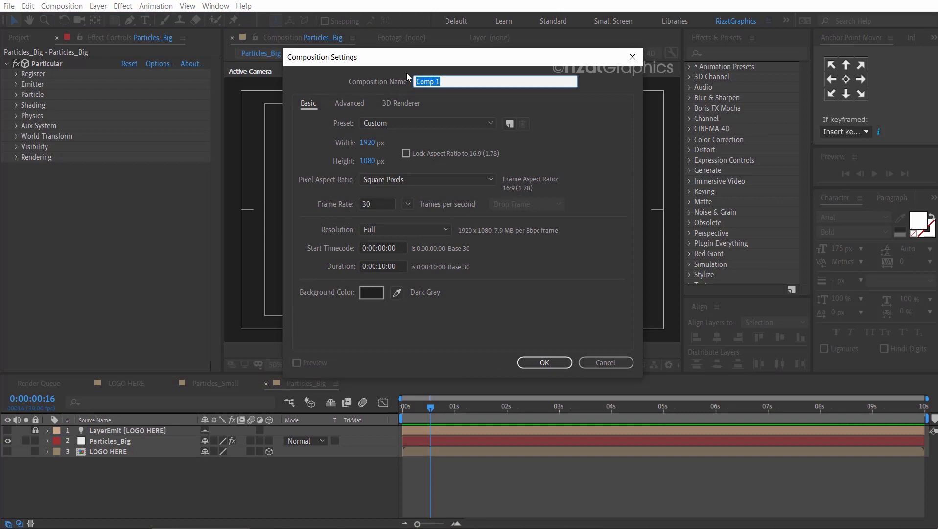
text(Particular_Main)
click(543, 362)
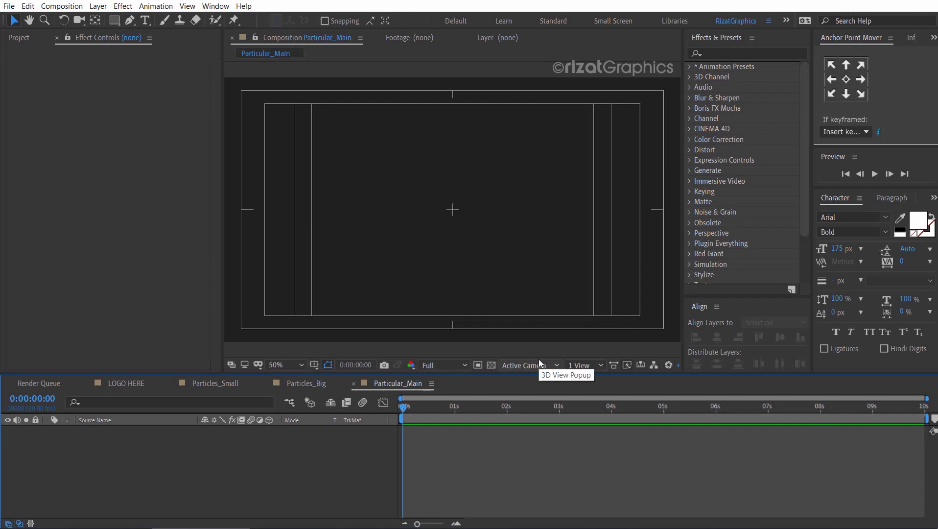
Add Particles_Big, Particles_Small and LOGO HERE, starting LOGO HERE at 2 seconds
click(24, 40)
drag(48, 160, 97, 438)
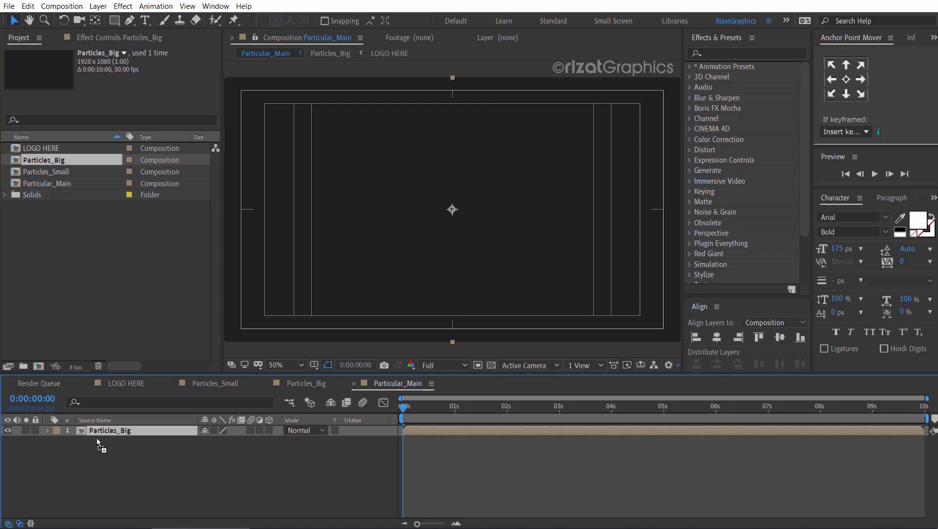
drag(64, 172, 97, 472)
drag(58, 150, 81, 464)
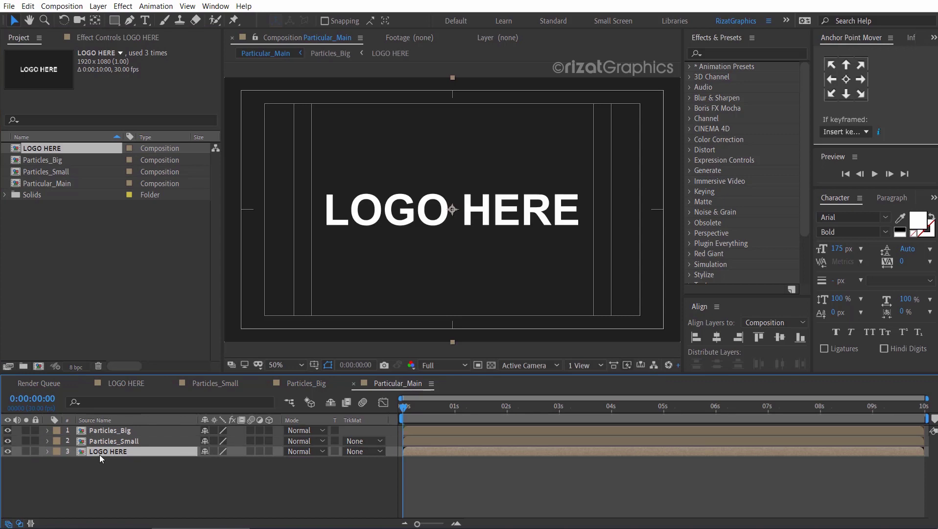
click(507, 409)
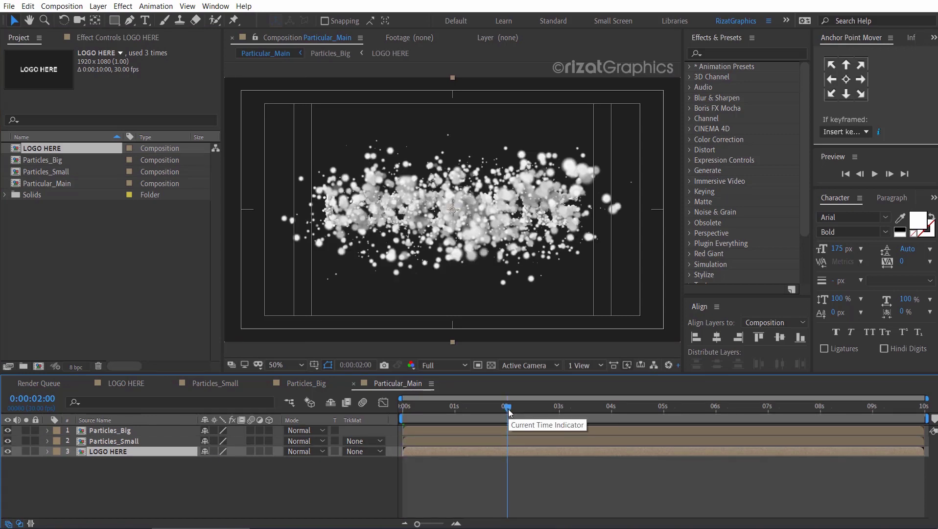
drag(444, 451, 543, 449)
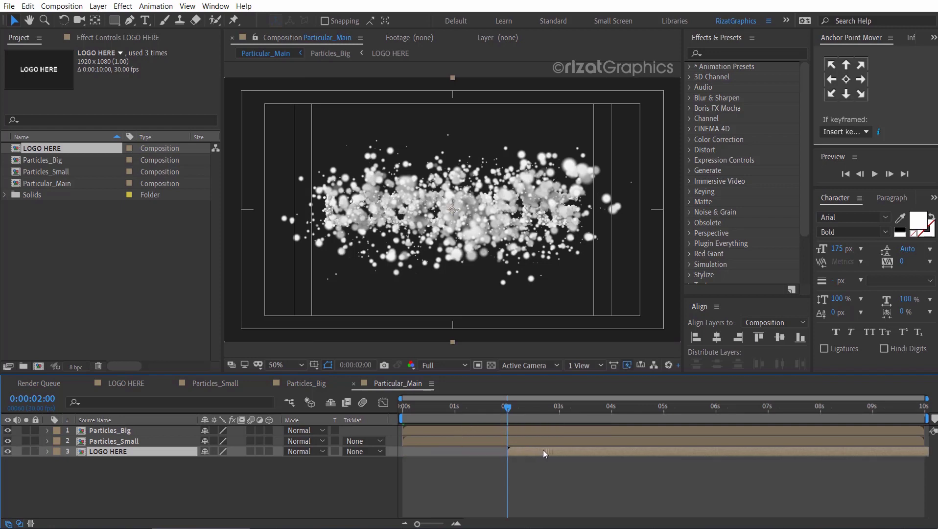
Keyframe LOGO HERE opacity 0% at 2 seconds and 100% at 4 seconds
key(t)
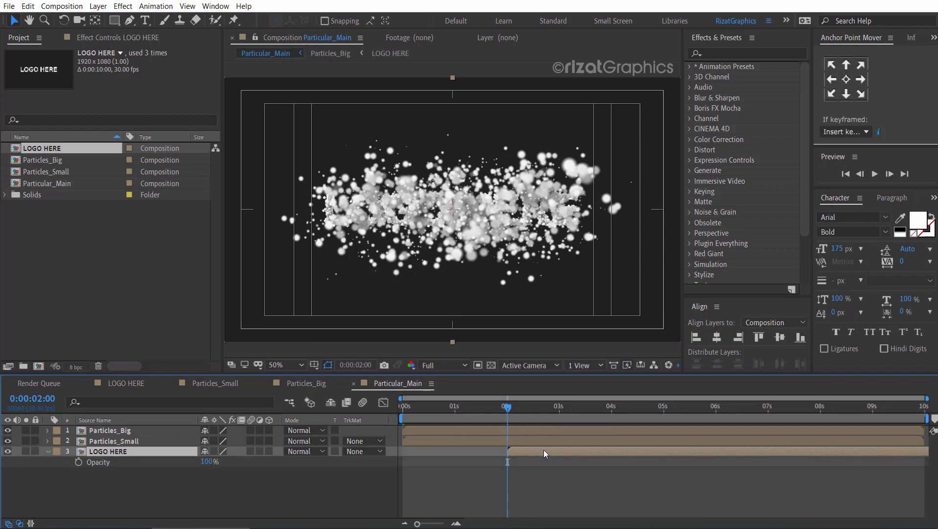
click(220, 461)
text(0)
key(Return)
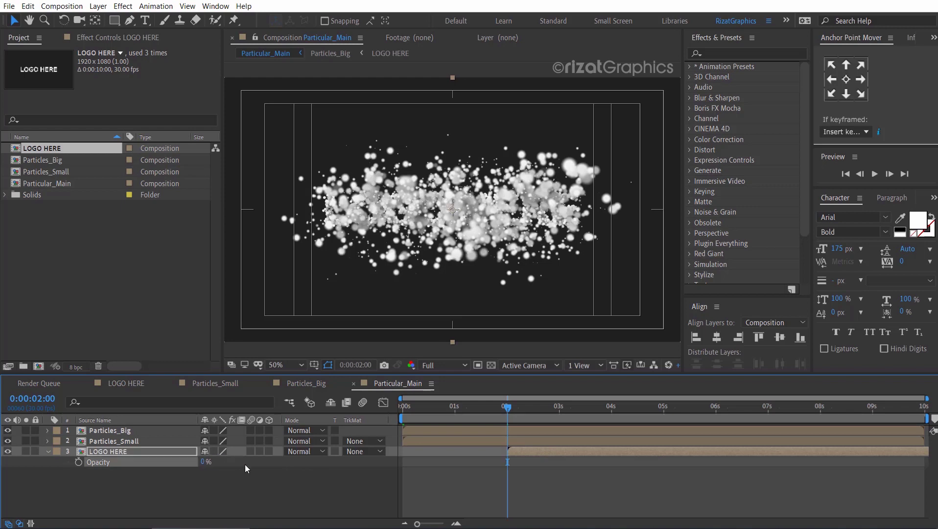
click(78, 461)
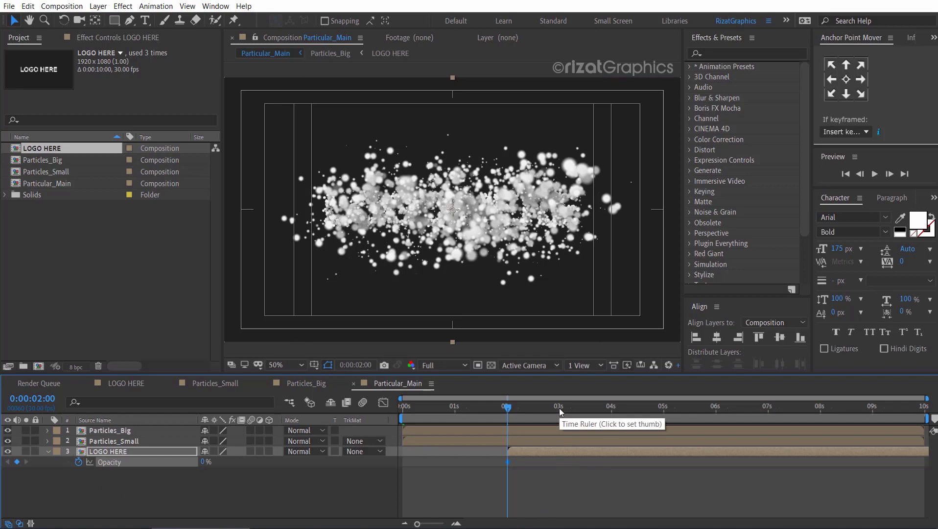
click(611, 415)
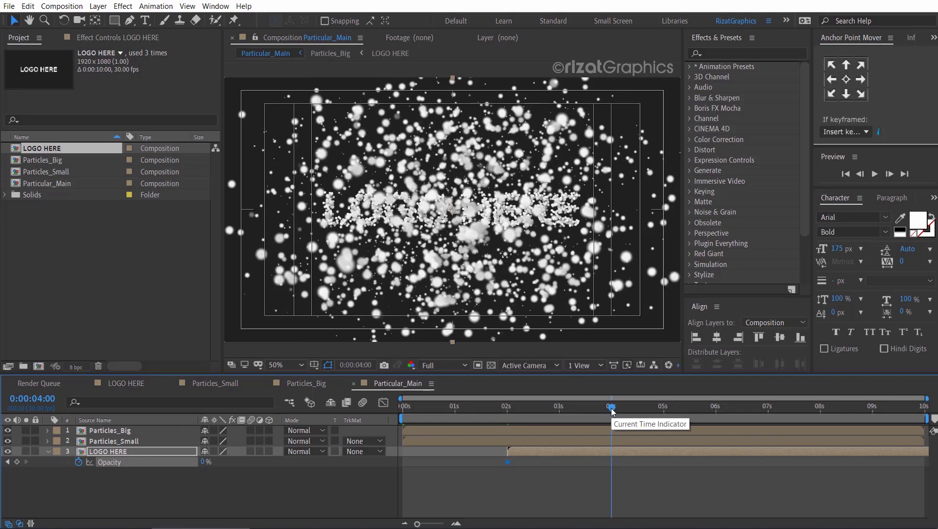
click(202, 462)
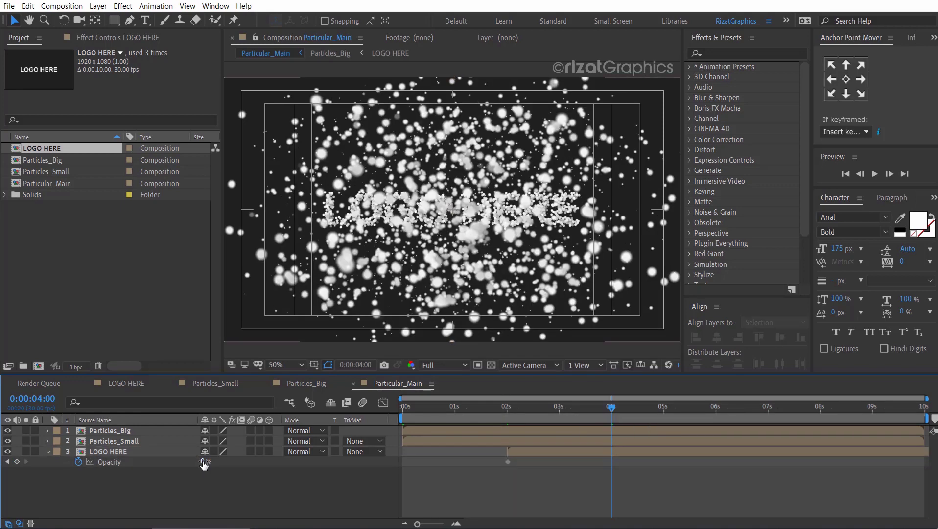
text(100)
key(Return)
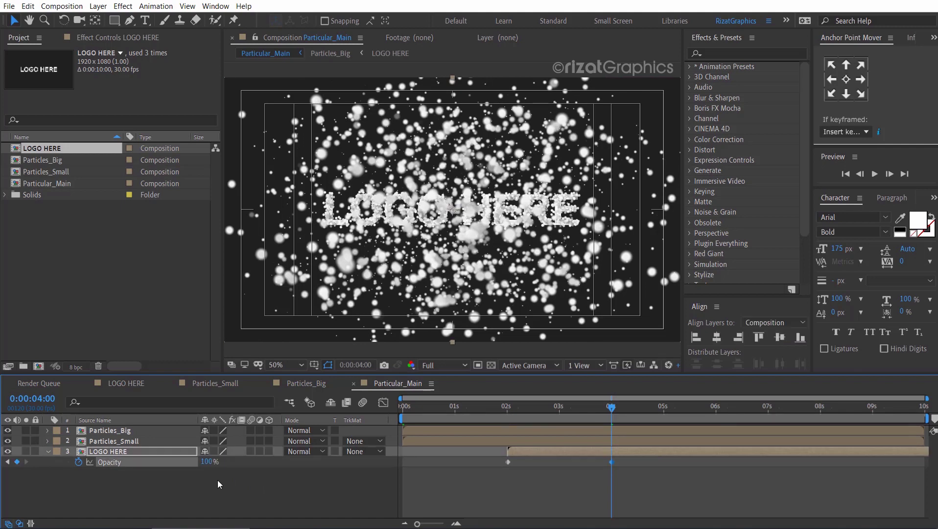
click(404, 410)
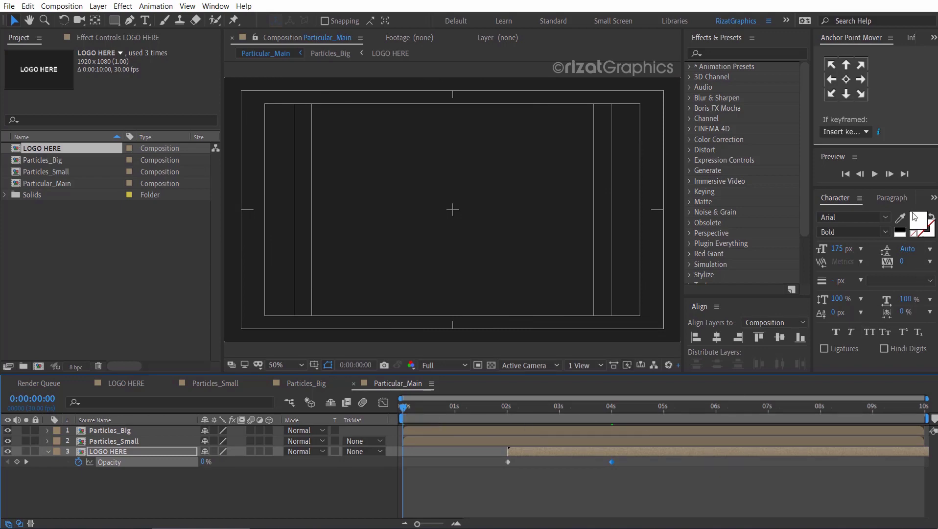
Play and stop the logo preview, then widen the composition viewer
click(874, 176)
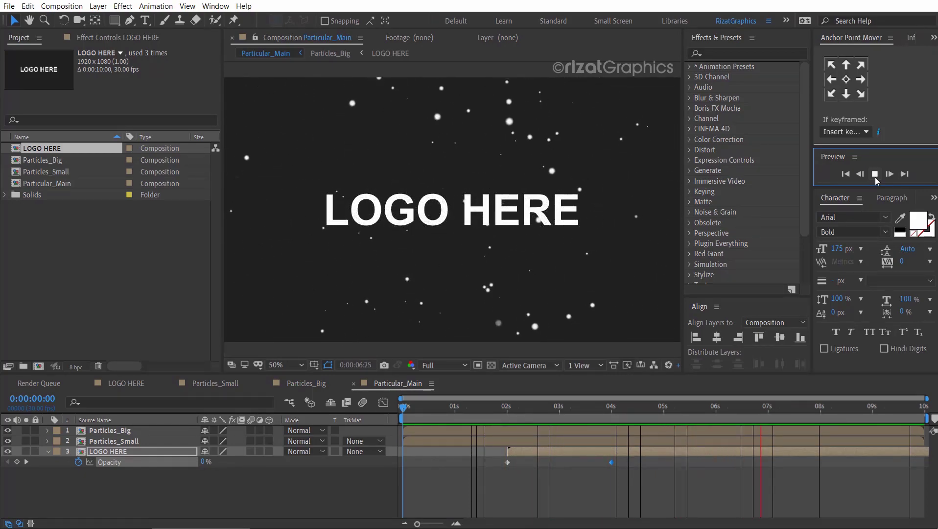
click(874, 173)
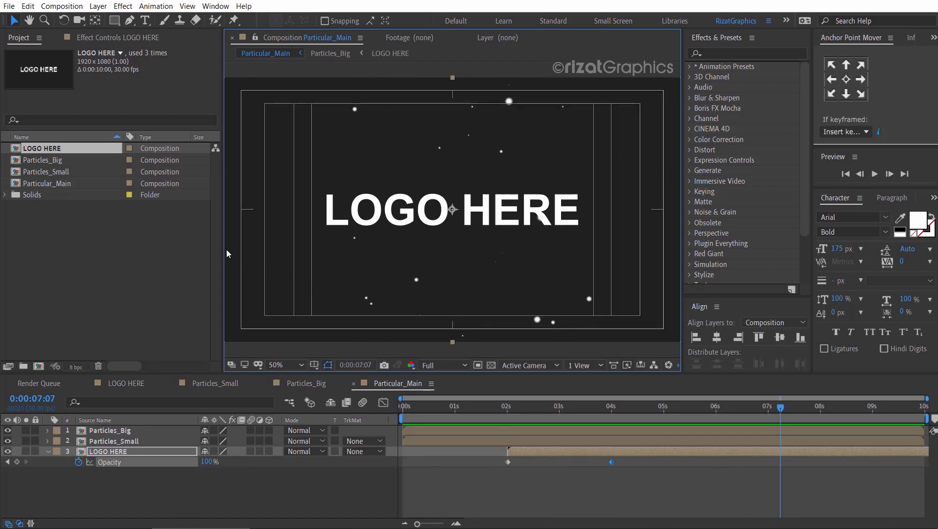
drag(224, 250, 191, 248)
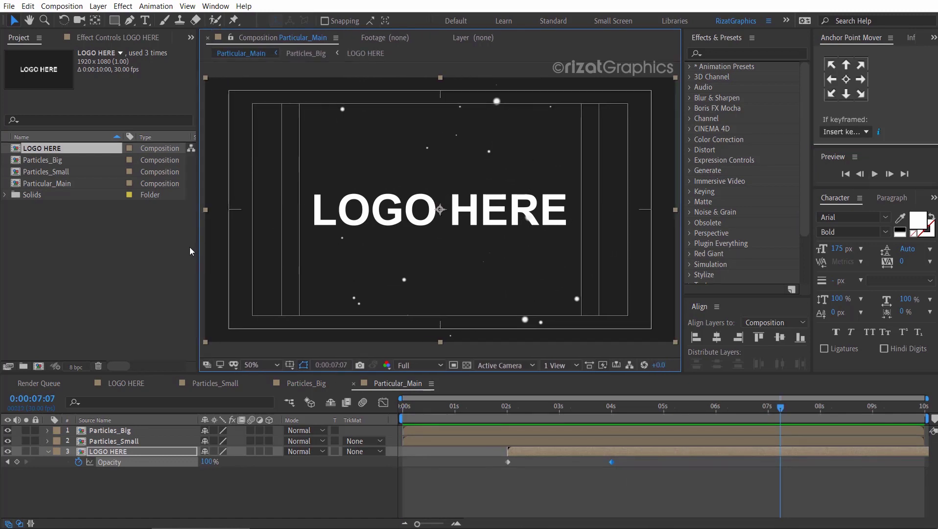
Import the FoodEx image file into the project
click(139, 379)
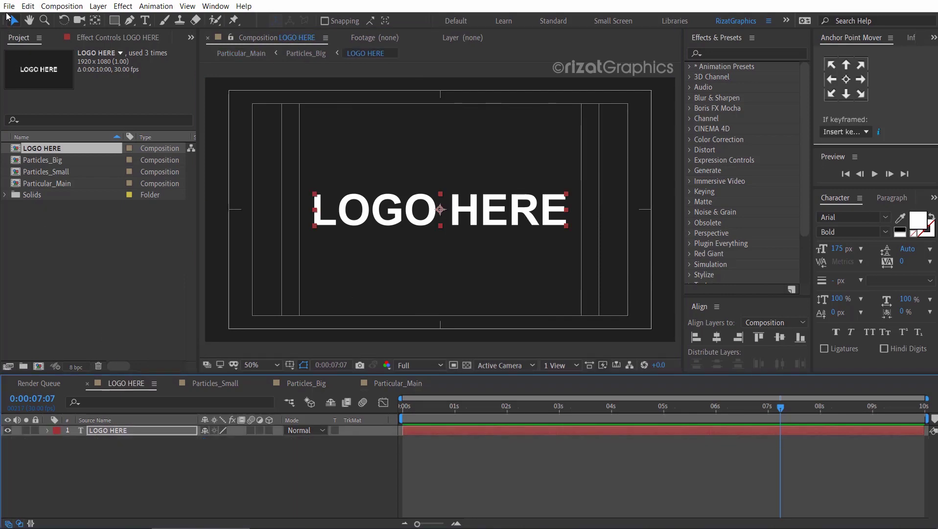
click(8, 6)
mouse_move(36, 161)
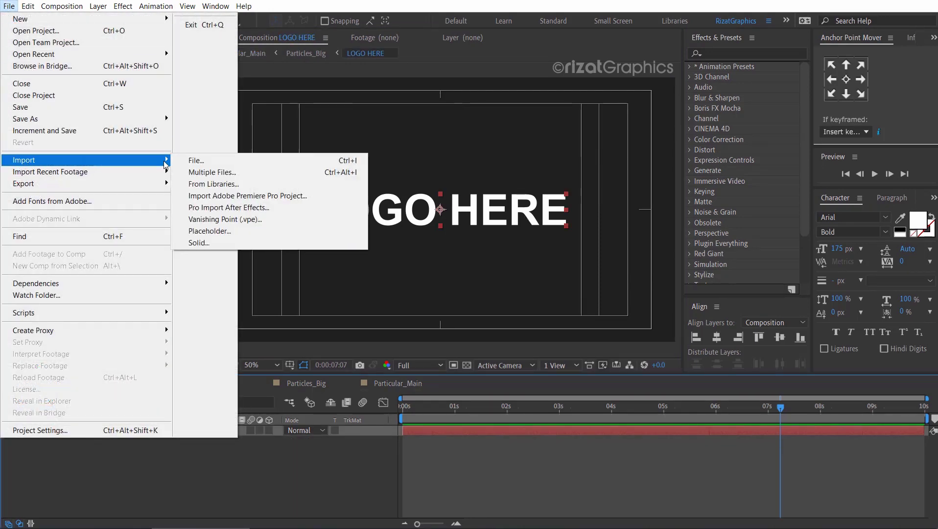
click(241, 162)
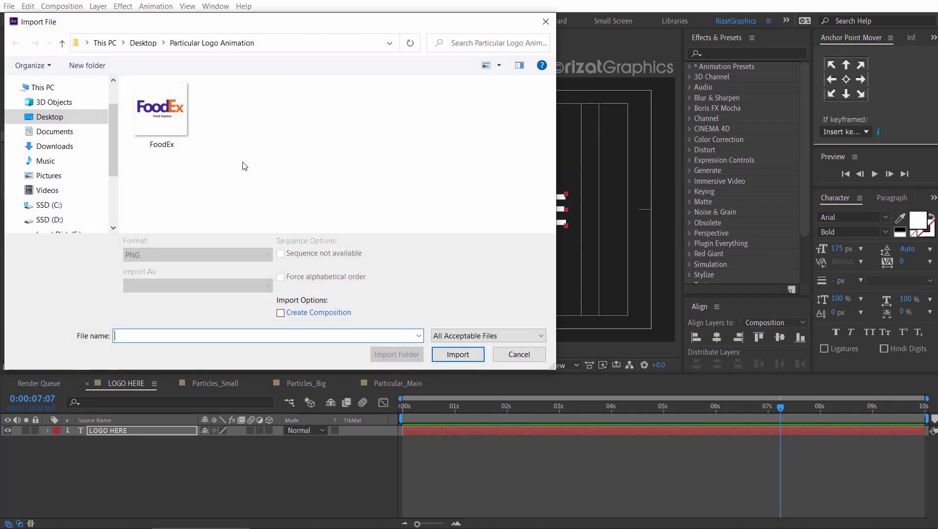
click(167, 121)
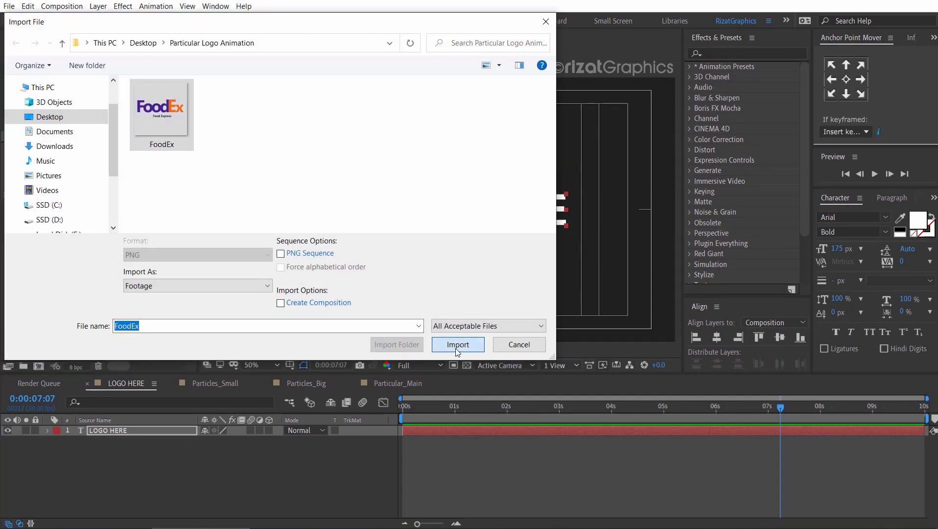
click(455, 348)
Add FoodEx.png to LOGO HERE at 40% scale and hide the LOGO HERE text layer
drag(67, 149, 94, 429)
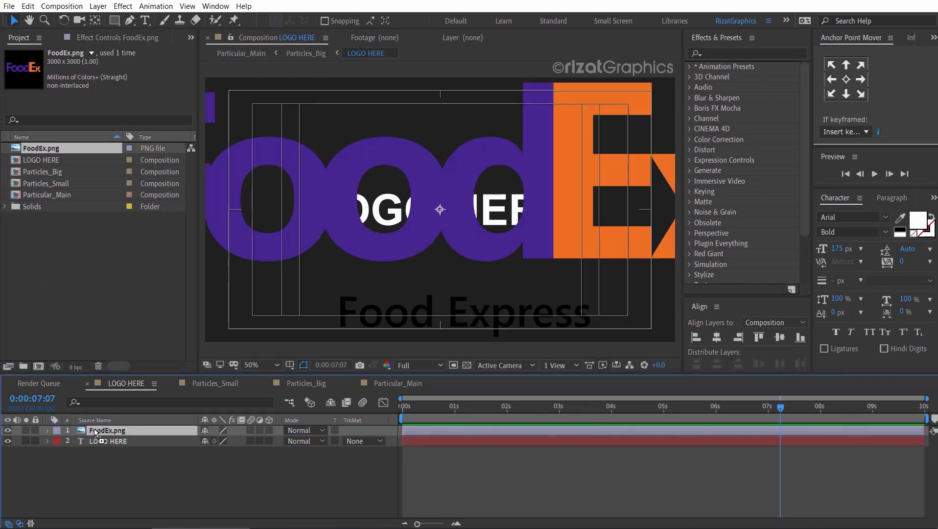
key(s)
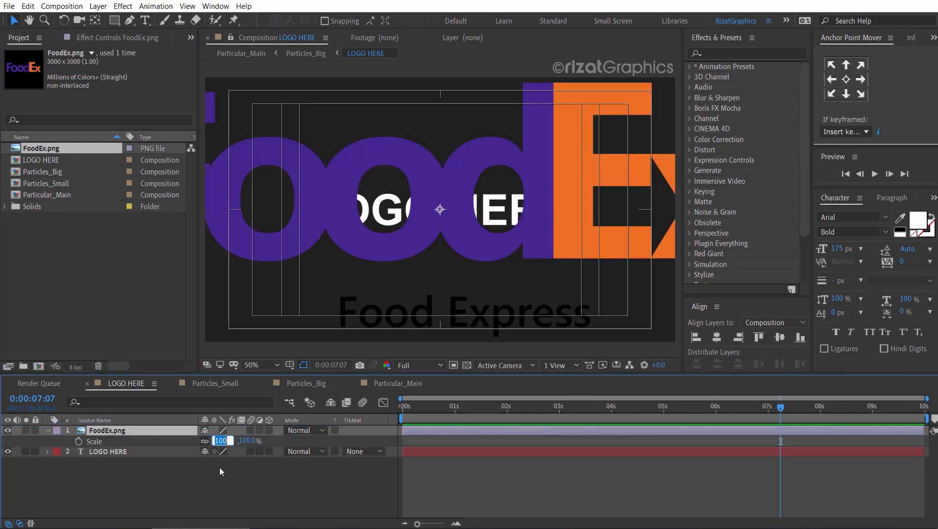
text(40)
key(Return)
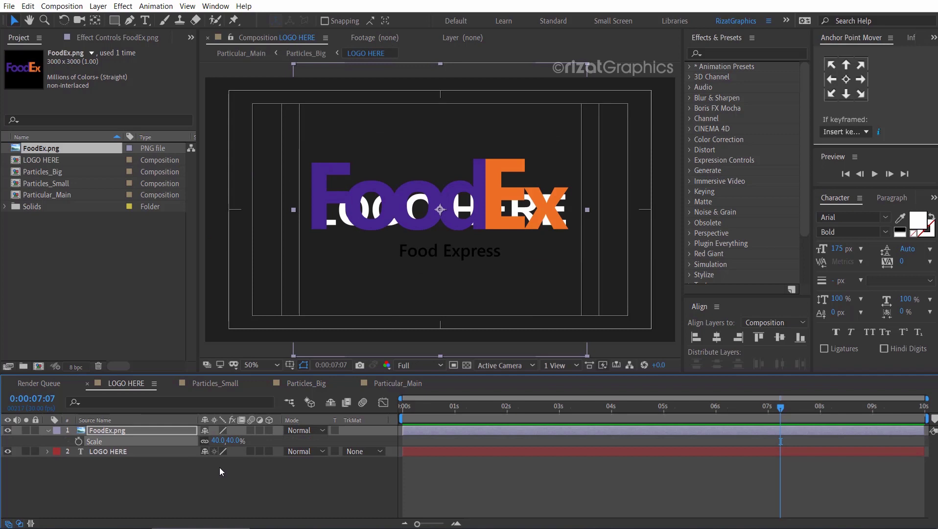
click(13, 452)
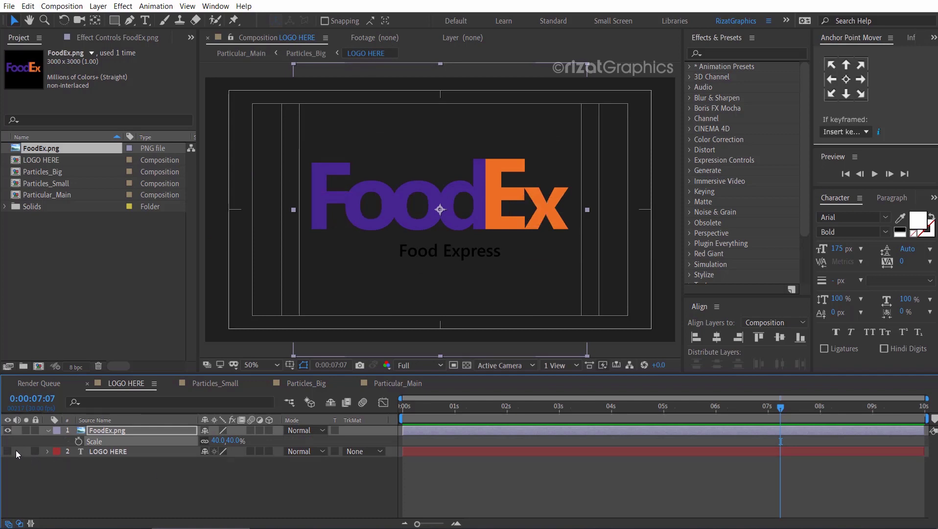
click(48, 431)
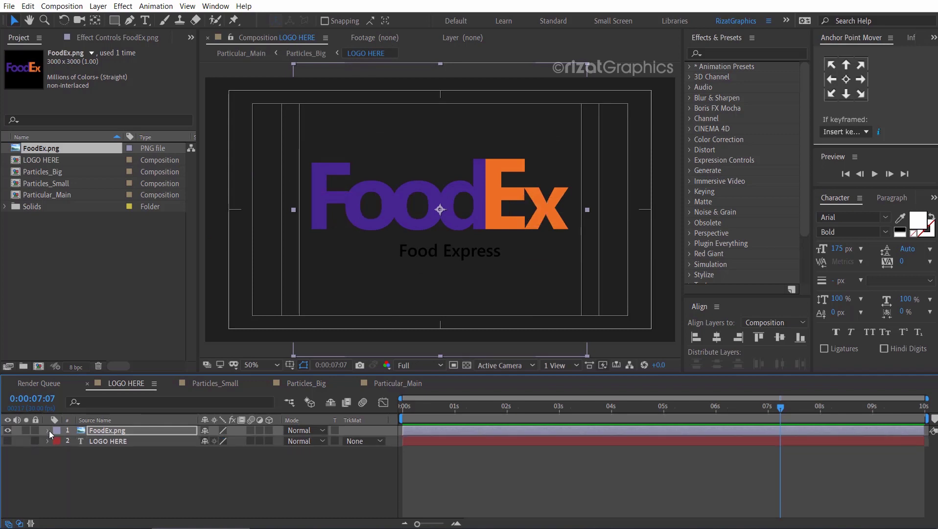
Add White Solid 1, a white 1920×1080 solid, as Particular_Main's bottom layer
click(379, 386)
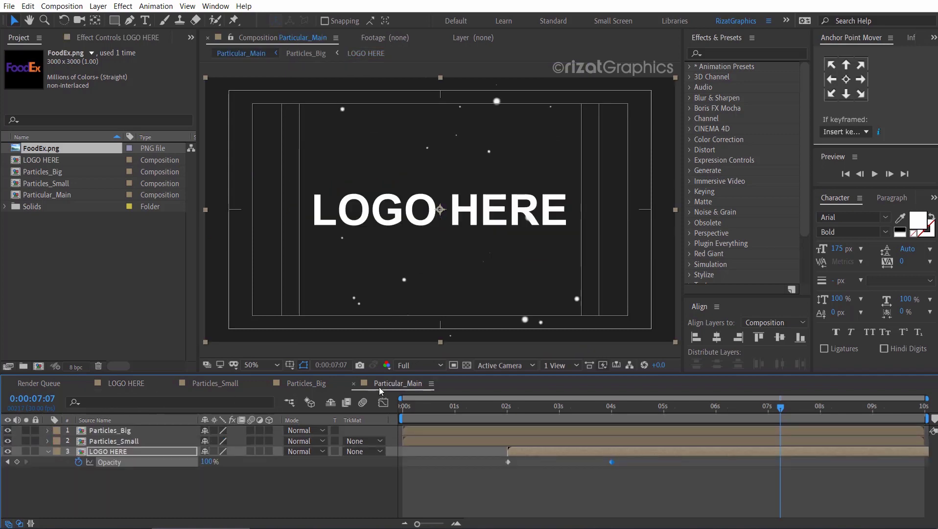
right_click(196, 500)
mouse_move(240, 387)
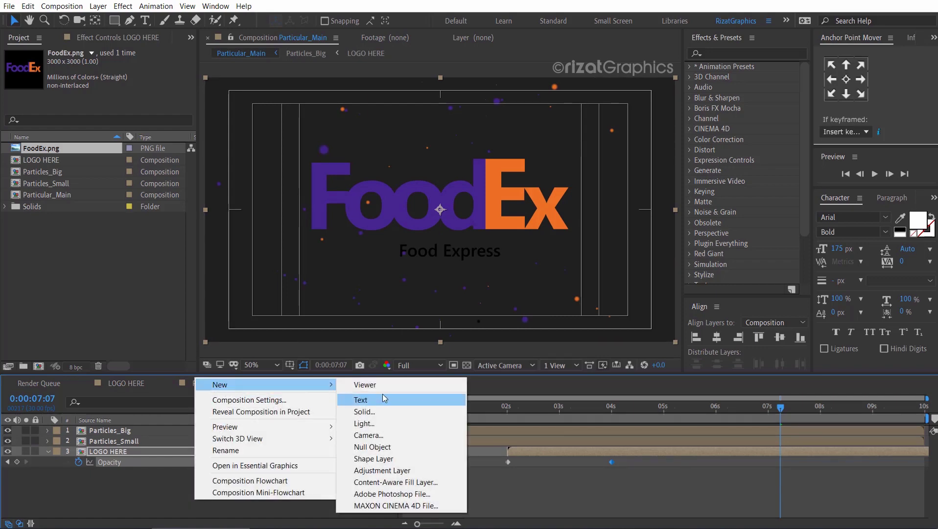
click(383, 410)
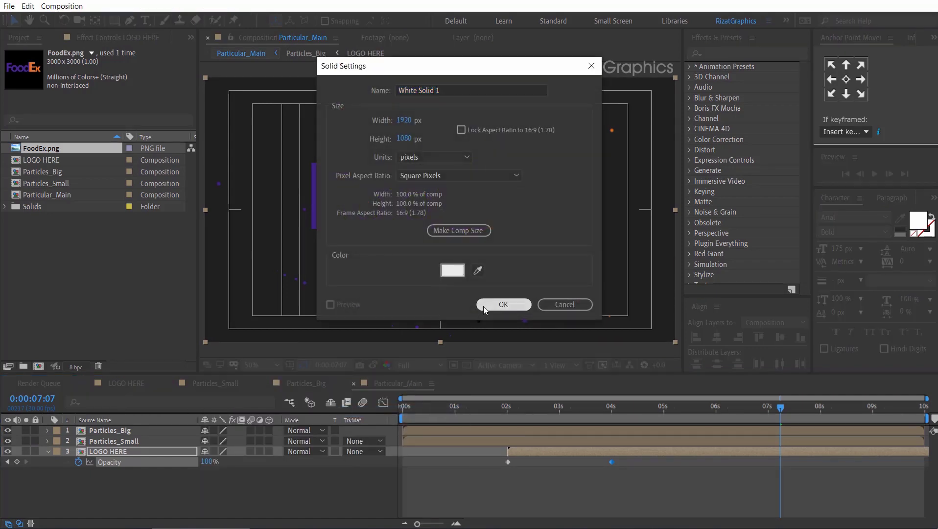
click(504, 304)
drag(120, 451, 113, 477)
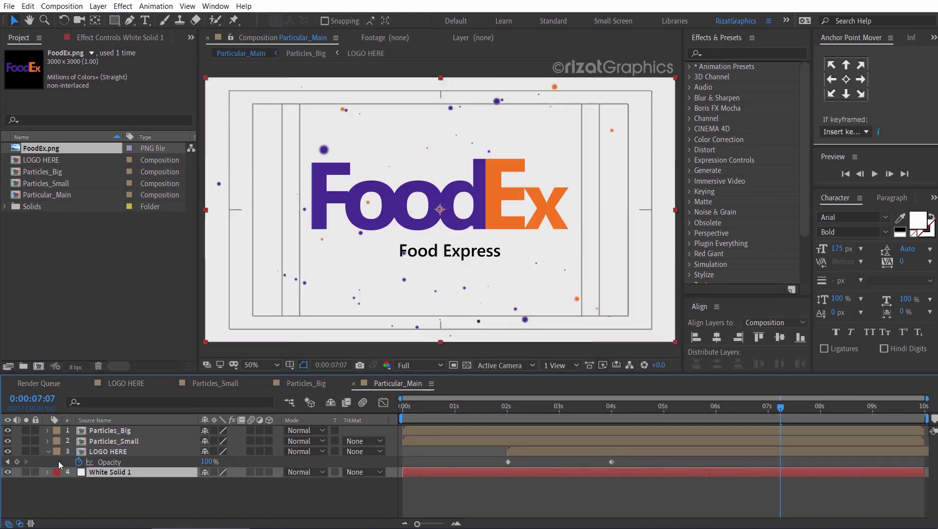
click(49, 452)
click(403, 408)
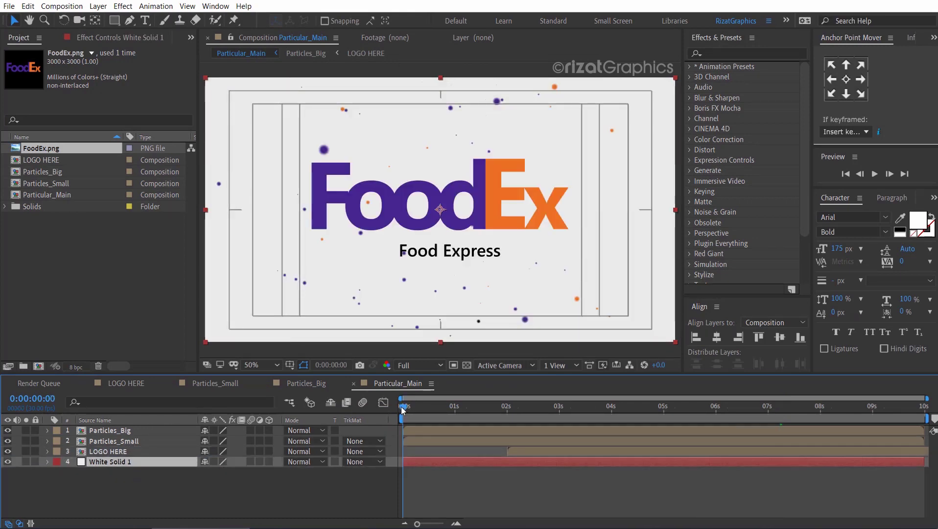
click(874, 174)
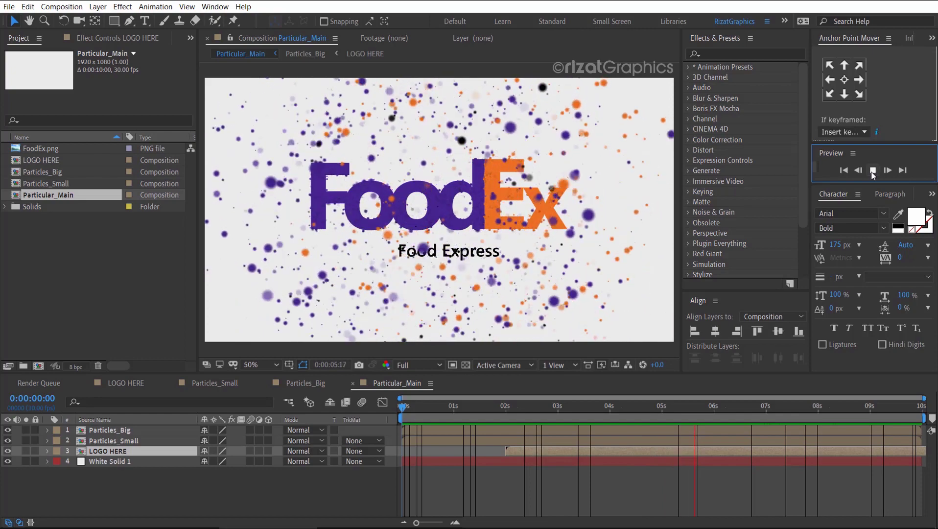
click(873, 170)
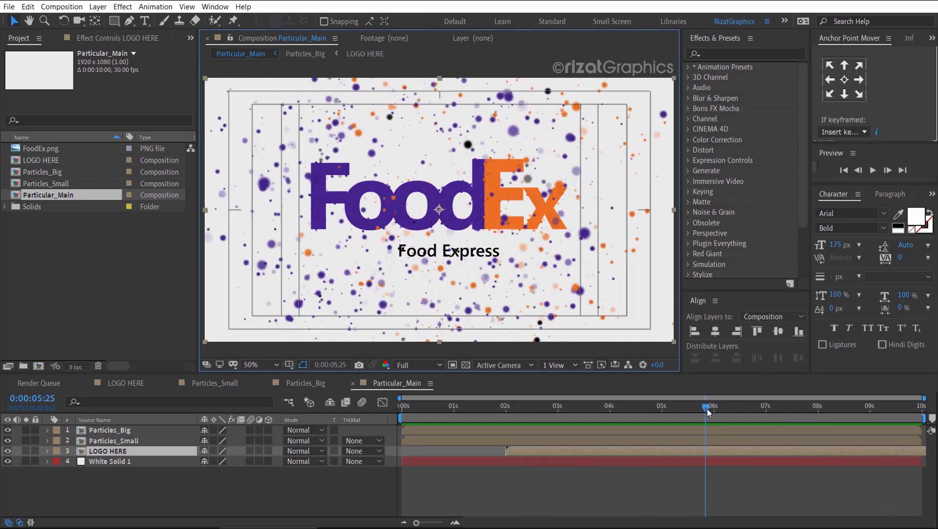
drag(706, 407, 402, 409)
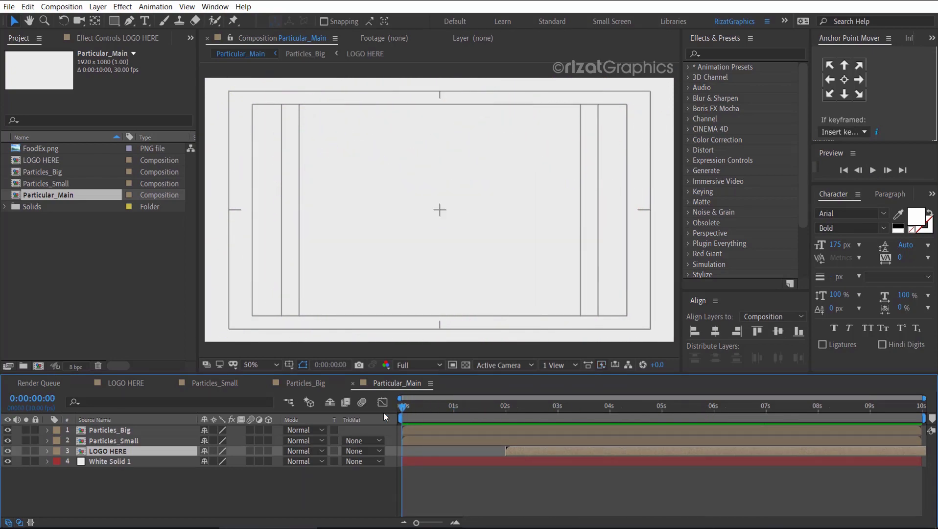
Pre-compose Particles_Big, Particles_Small and LOGO HERE into a comp named Particular_Build
shift+click(120, 431)
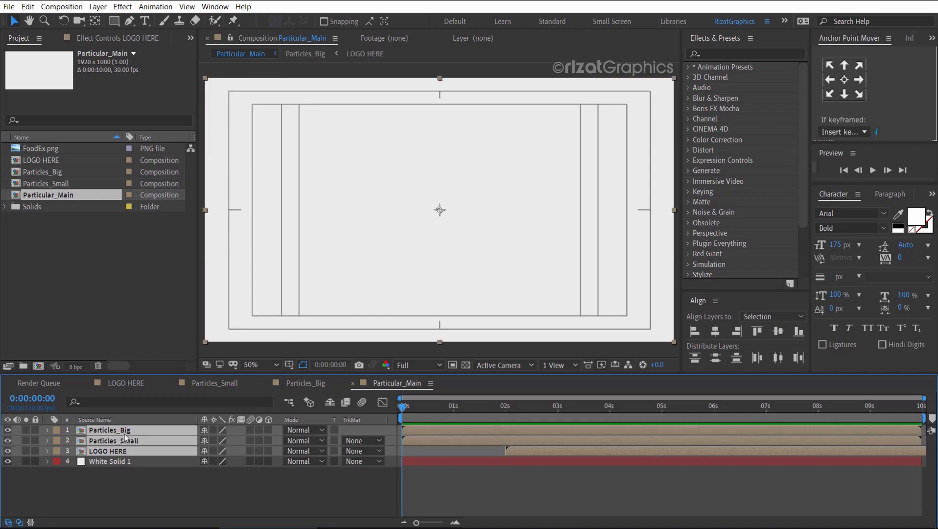
right_click(143, 439)
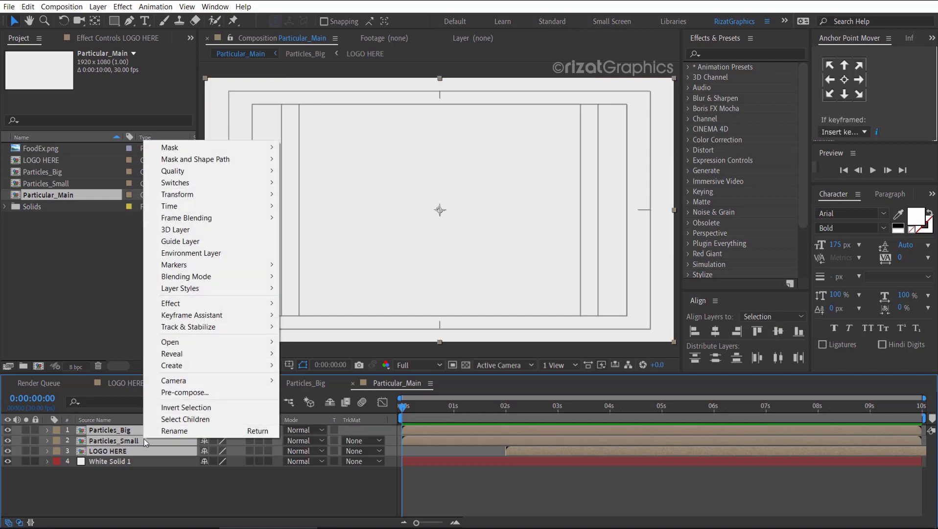
click(175, 390)
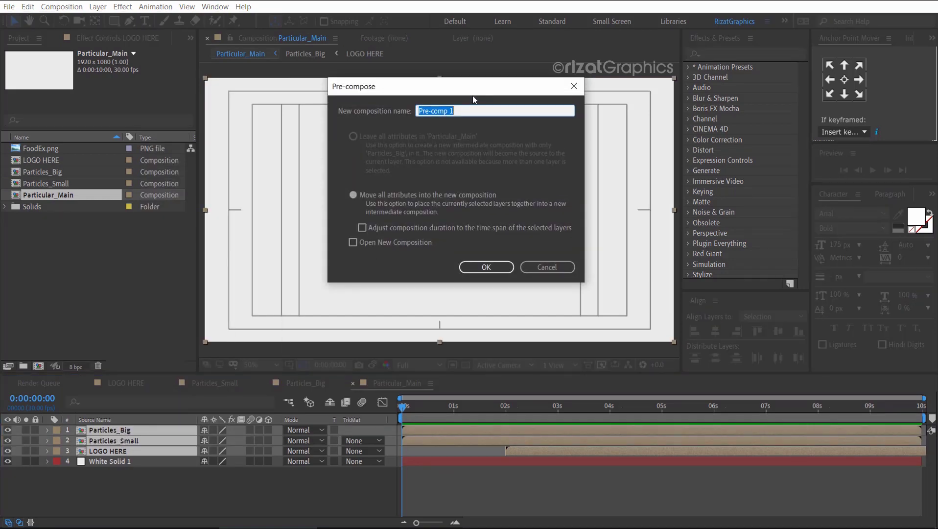
drag(472, 96, 469, 130)
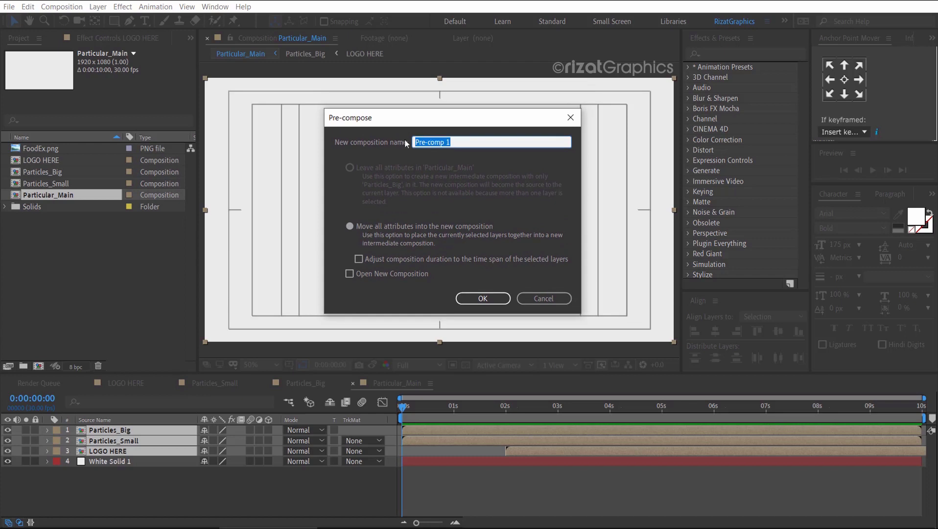
text(Par)
text(lar_Build)
key(Return)
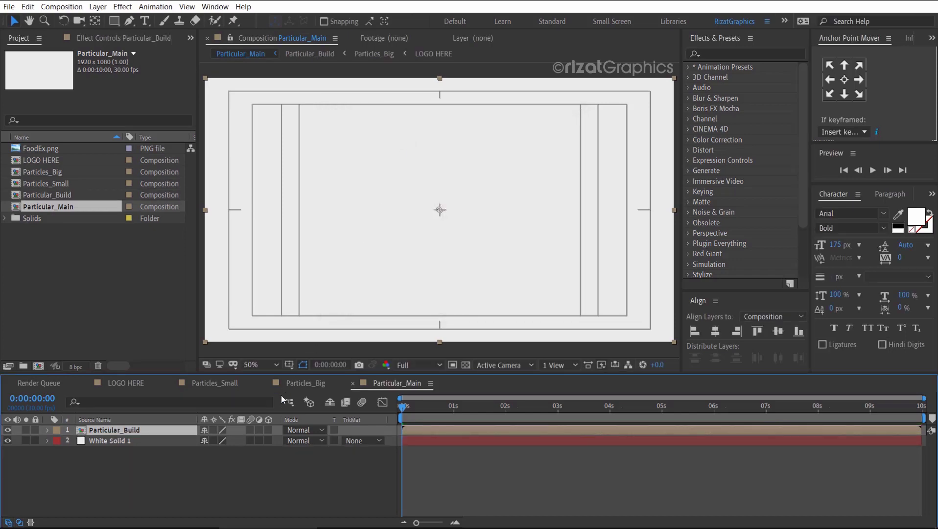
Make Particular_Build a 3D layer and add a default 35mm Camera 1 above it
click(269, 430)
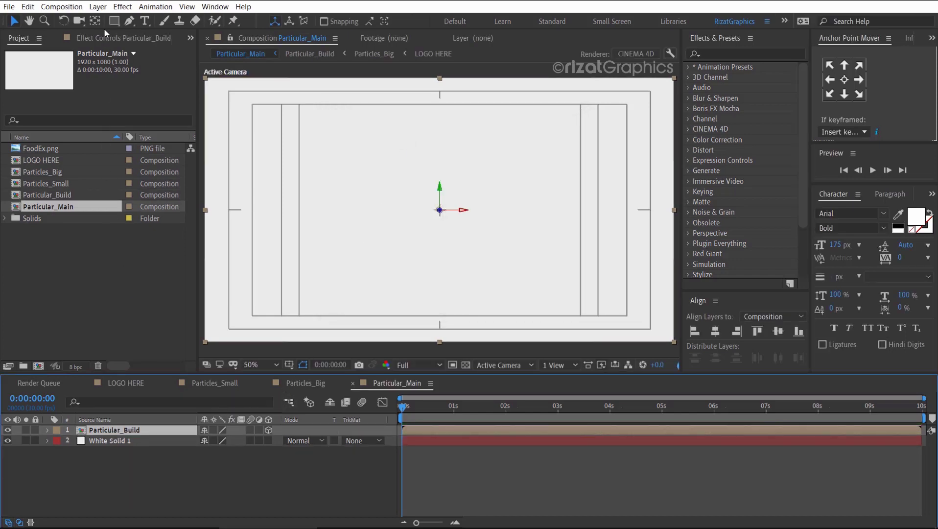
click(98, 7)
mouse_move(182, 24)
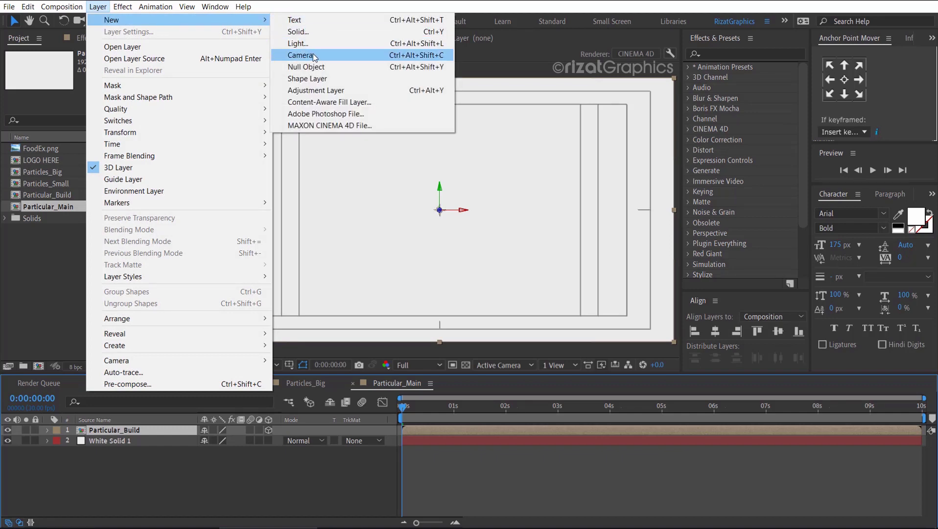
click(329, 55)
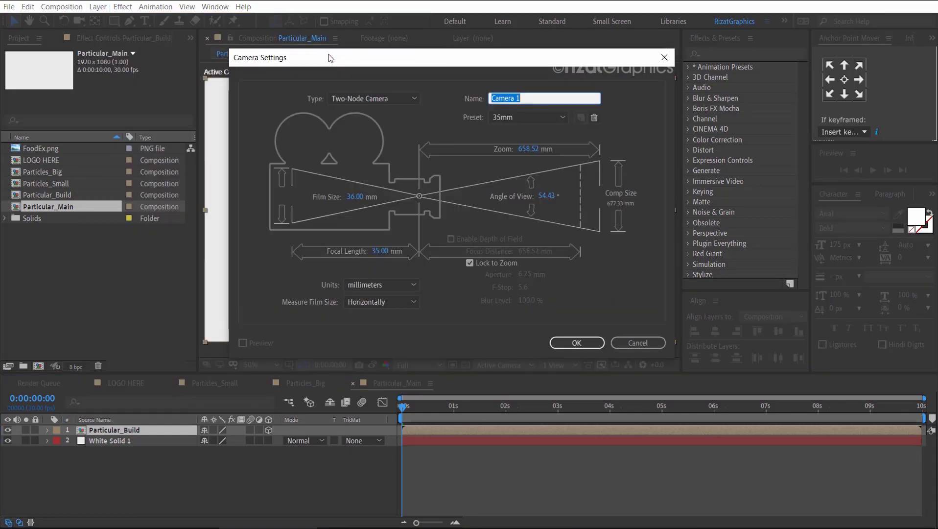
click(563, 342)
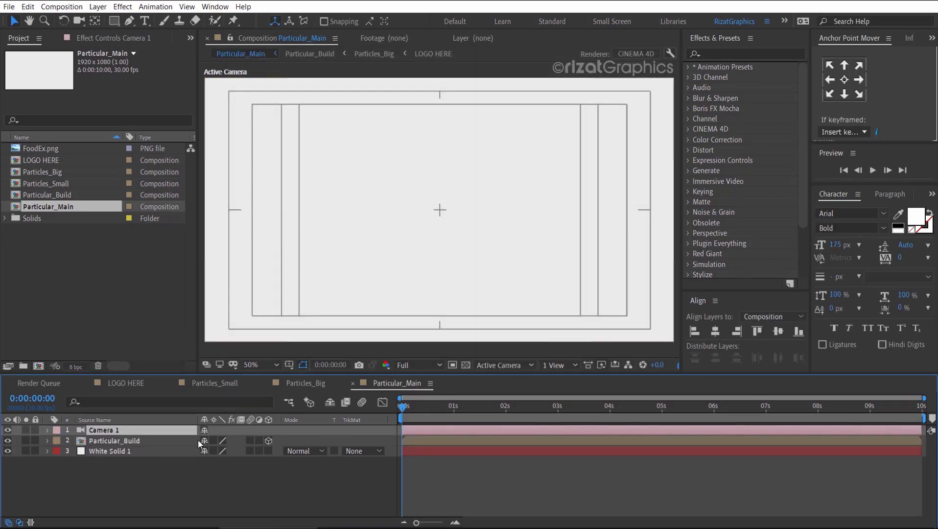
Set a Camera 1 Position keyframe with Z at -1500 at the start
click(133, 439)
click(129, 430)
key(p)
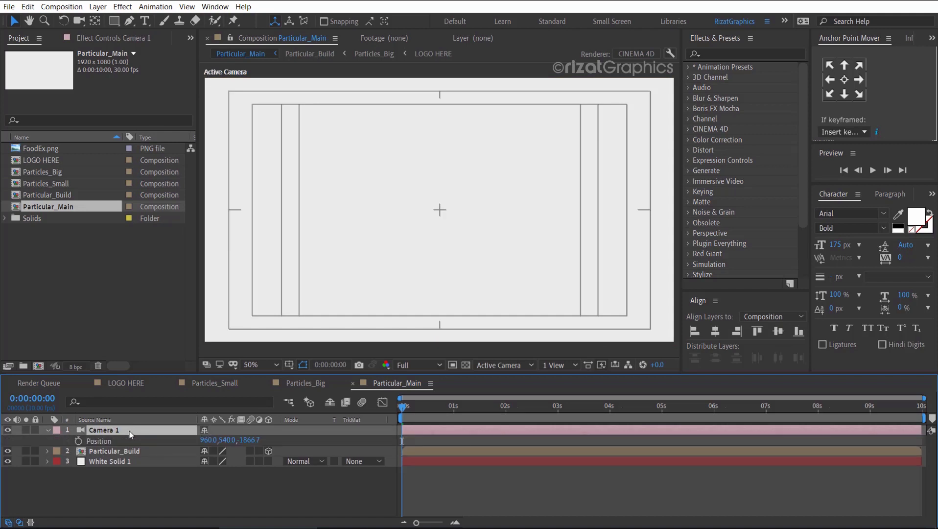
click(78, 441)
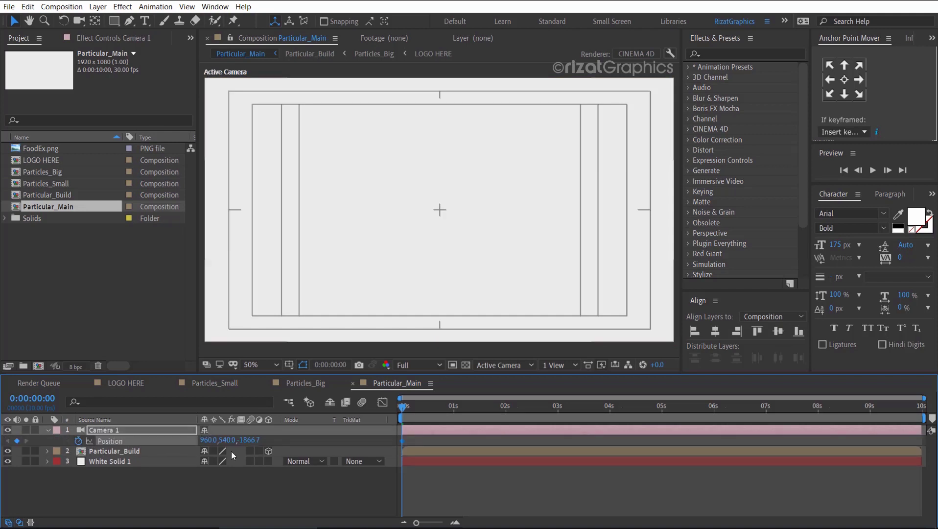
text(-1500)
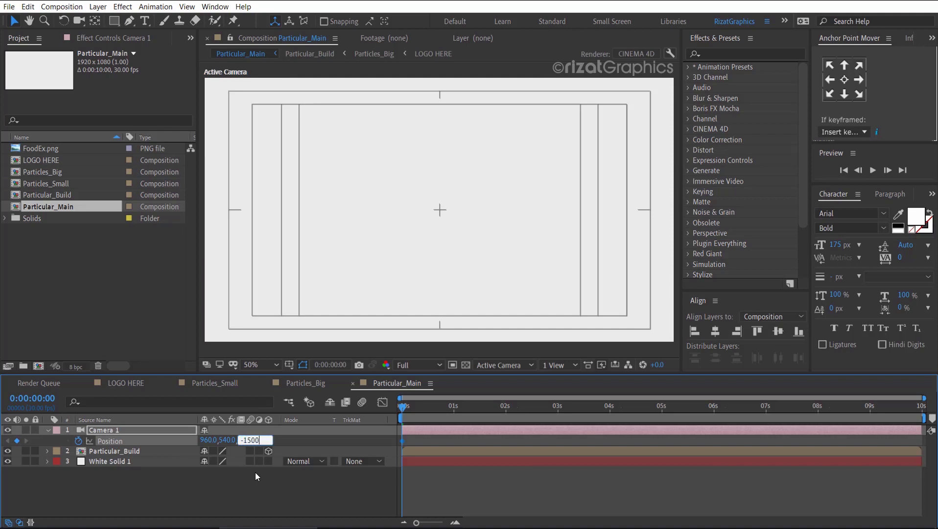
key(Return)
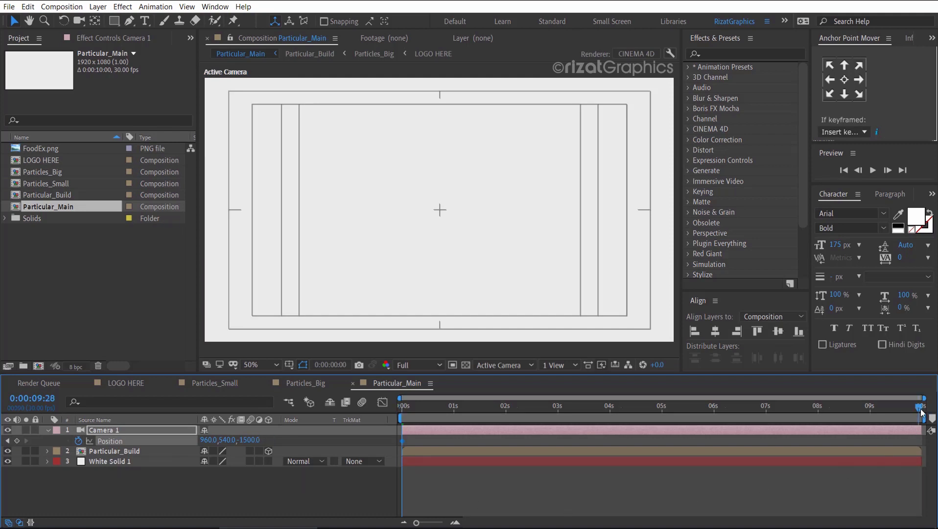
Add a Z -2100 keyframe at 0:00:04:18, then move it to the 10-second end
drag(921, 412, 926, 411)
click(641, 405)
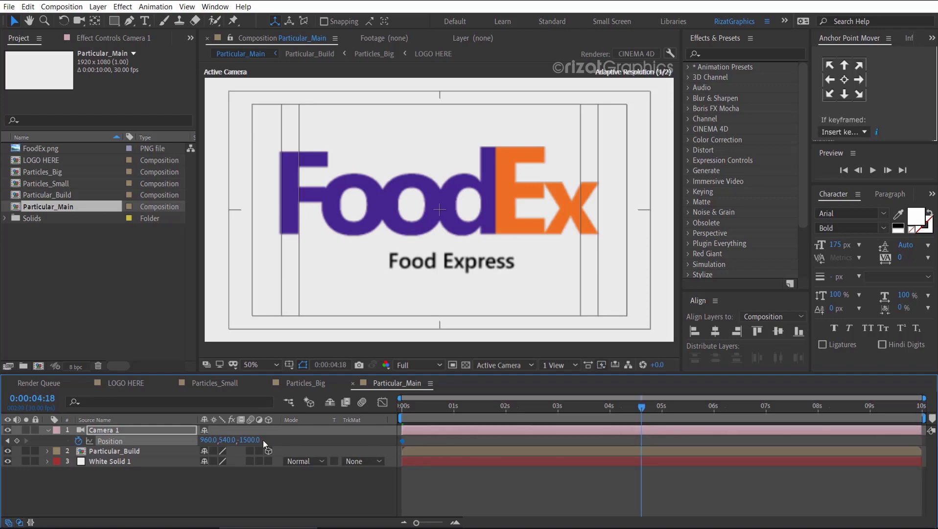
click(247, 440)
text(-)
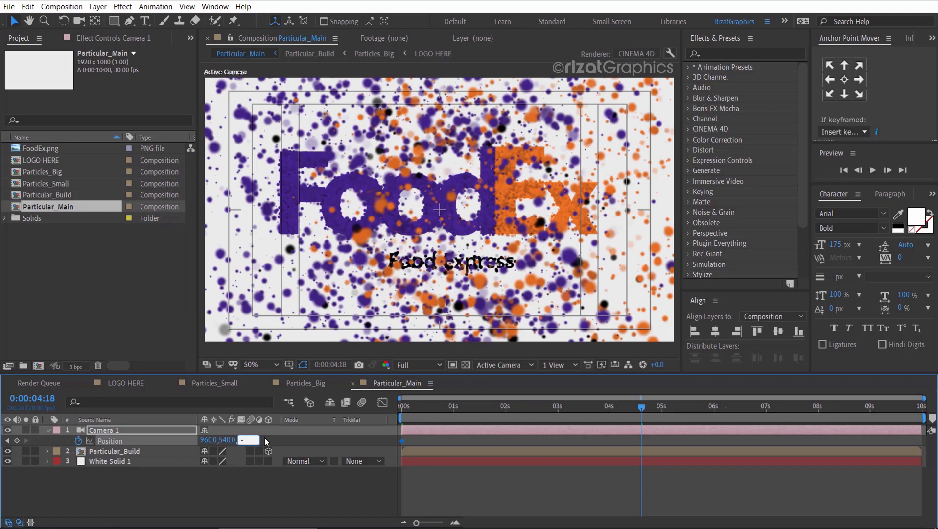
key(Return)
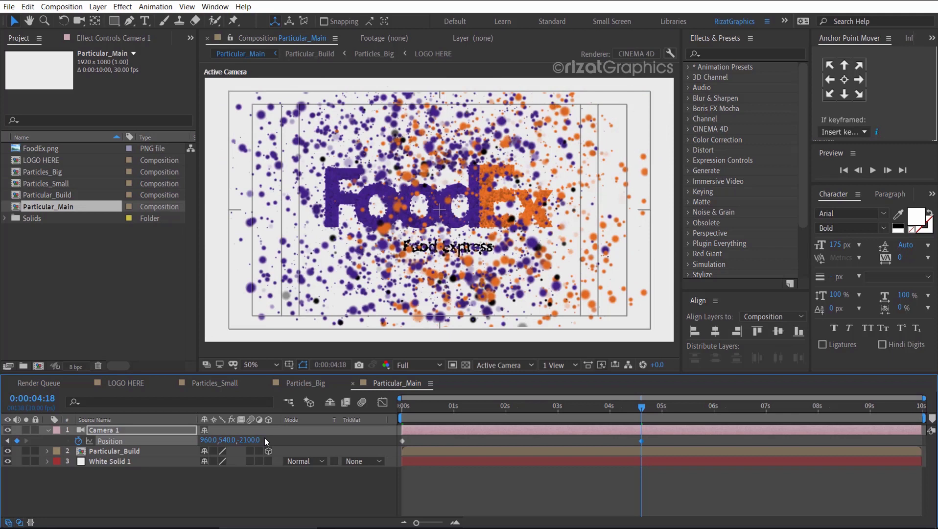
click(403, 410)
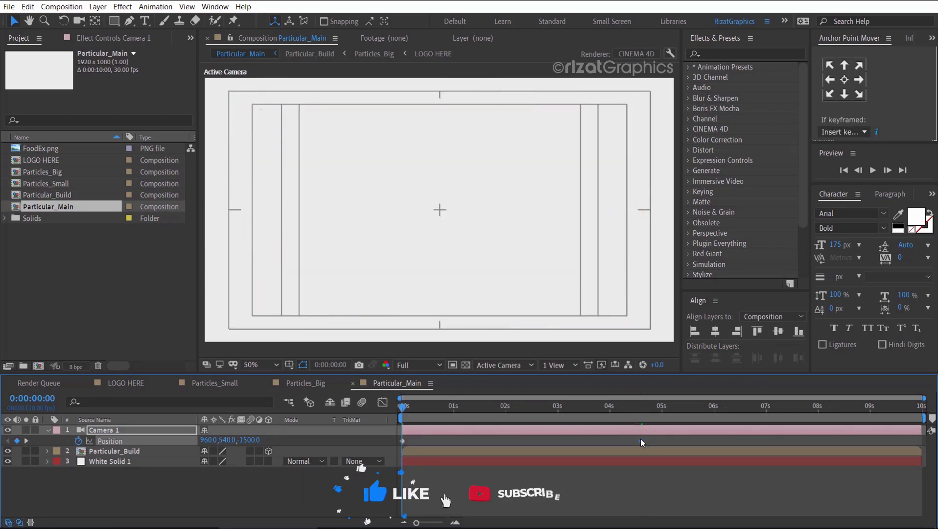
drag(641, 440, 726, 440)
drag(824, 431, 913, 430)
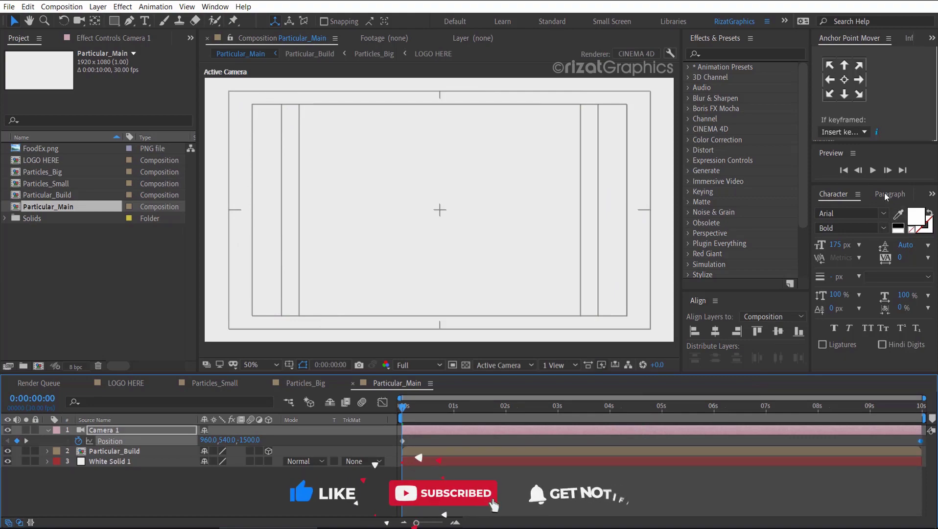
click(872, 170)
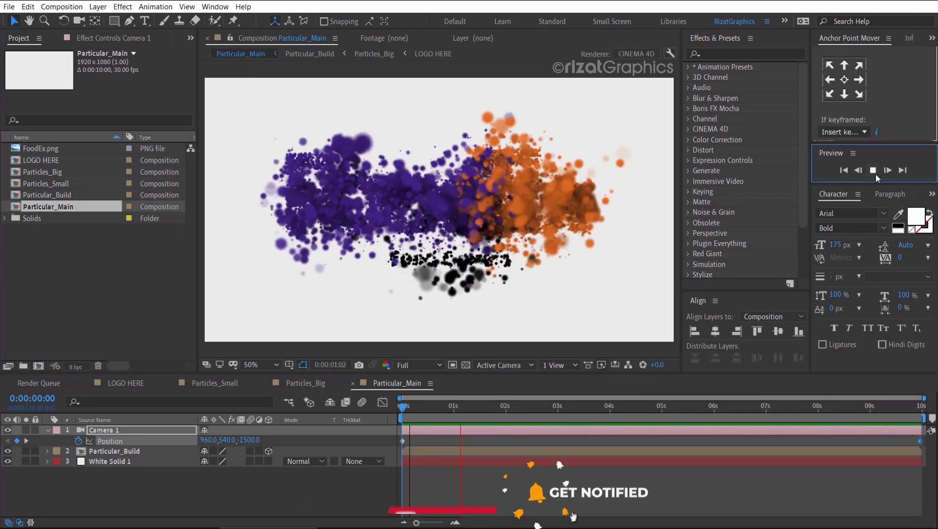